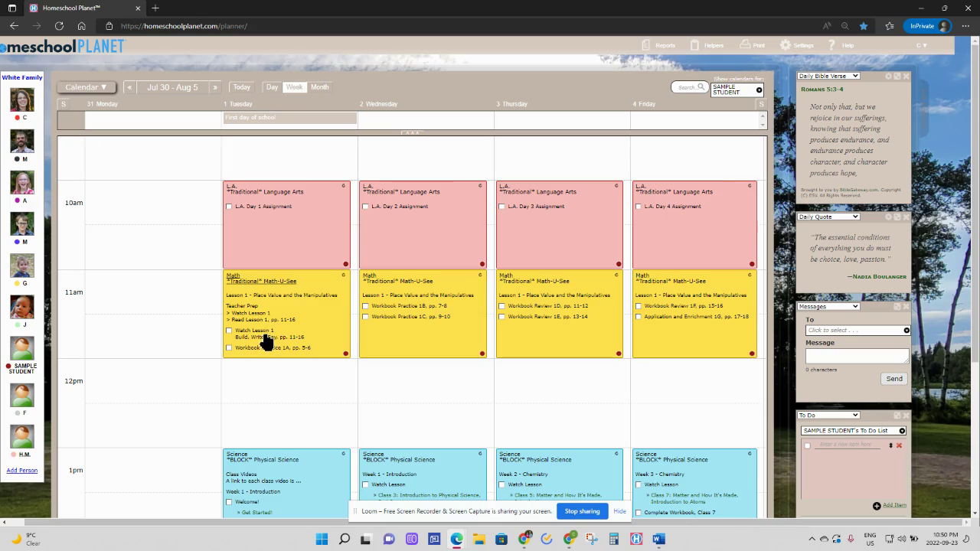
# Step: Page through the sample student's weekly calendar from Jul 30 - Aug 5 to Nov 5 - Nov 11, following the Physical Science block
pyautogui.scroll(-3, 266, 342)
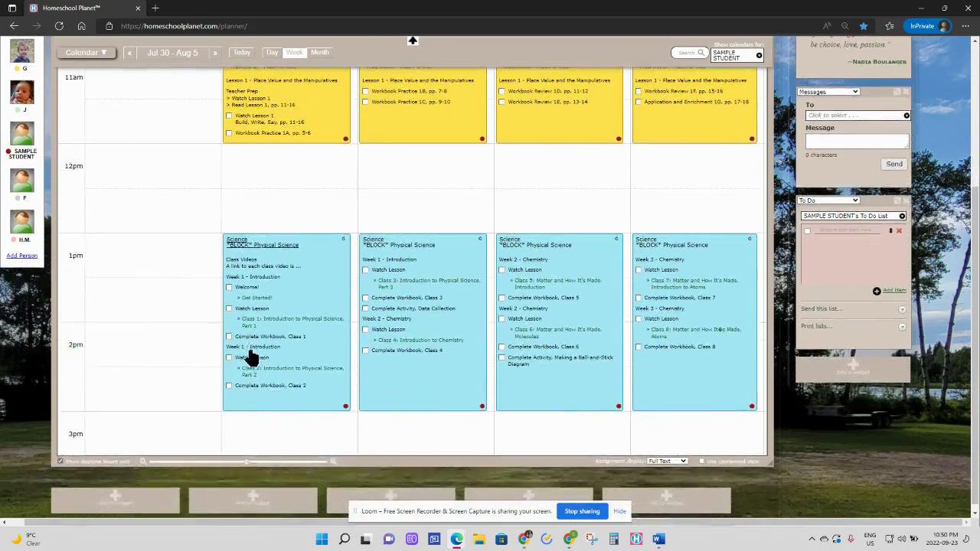
pyautogui.scroll(2, 253, 357)
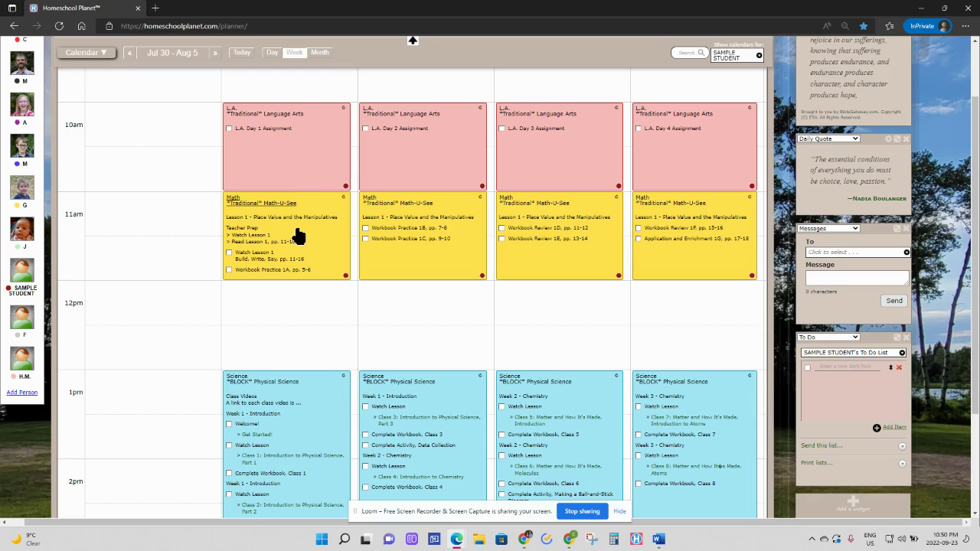
pyautogui.scroll(-2, 299, 235)
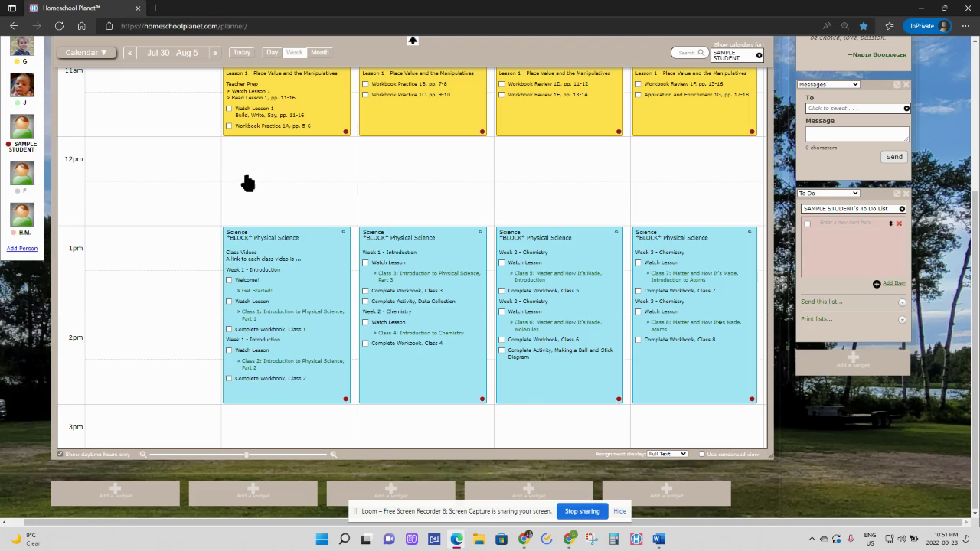
pyautogui.click(215, 53)
pyautogui.click(215, 53)
pyautogui.click(215, 53)
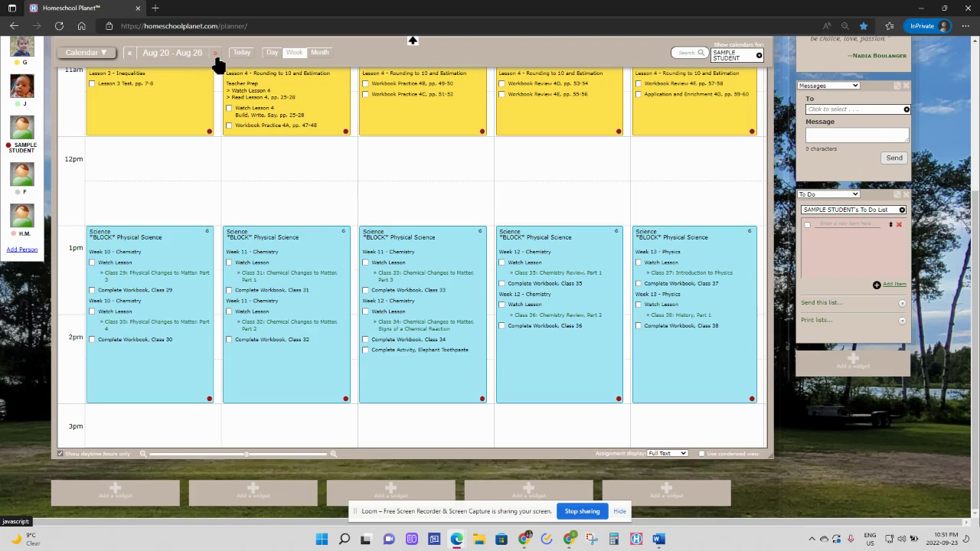
pyautogui.click(215, 53)
pyautogui.click(215, 53)
pyautogui.click(216, 58)
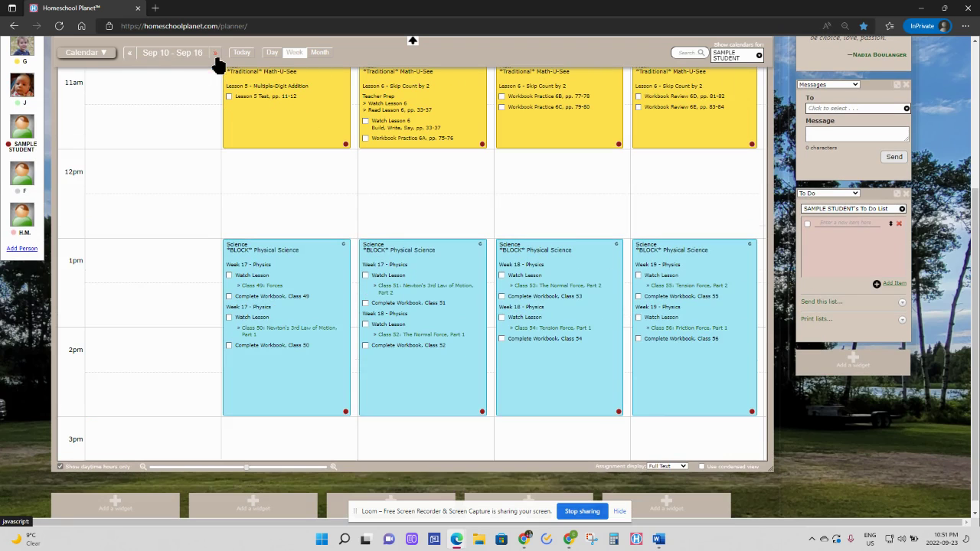
pyautogui.click(216, 58)
pyautogui.click(216, 58)
pyautogui.click(216, 58)
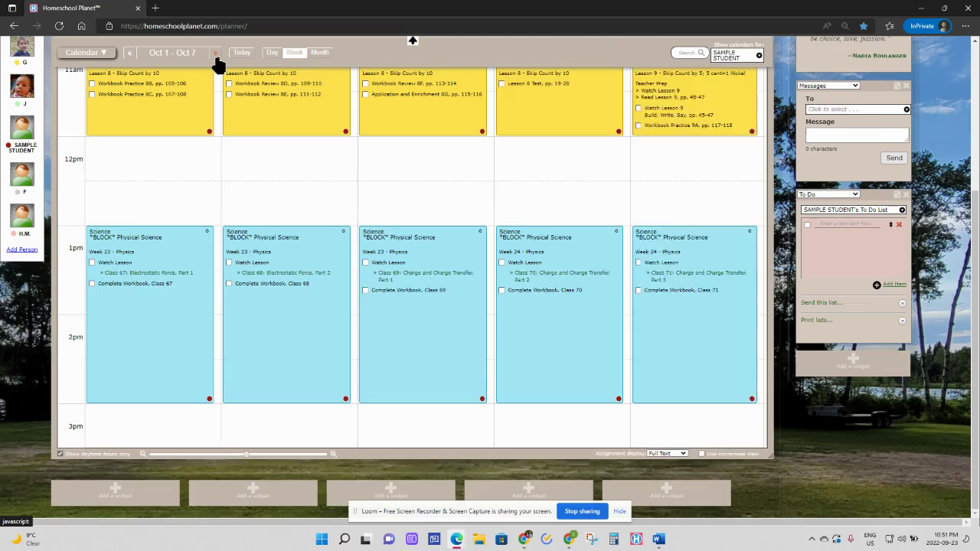
pyautogui.click(216, 59)
pyautogui.click(216, 58)
pyautogui.click(216, 58)
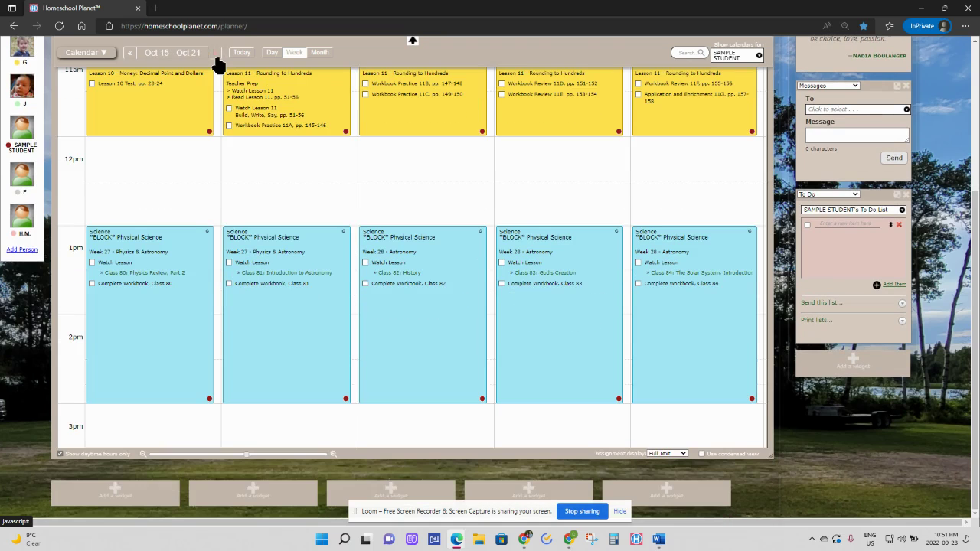
pyautogui.click(216, 58)
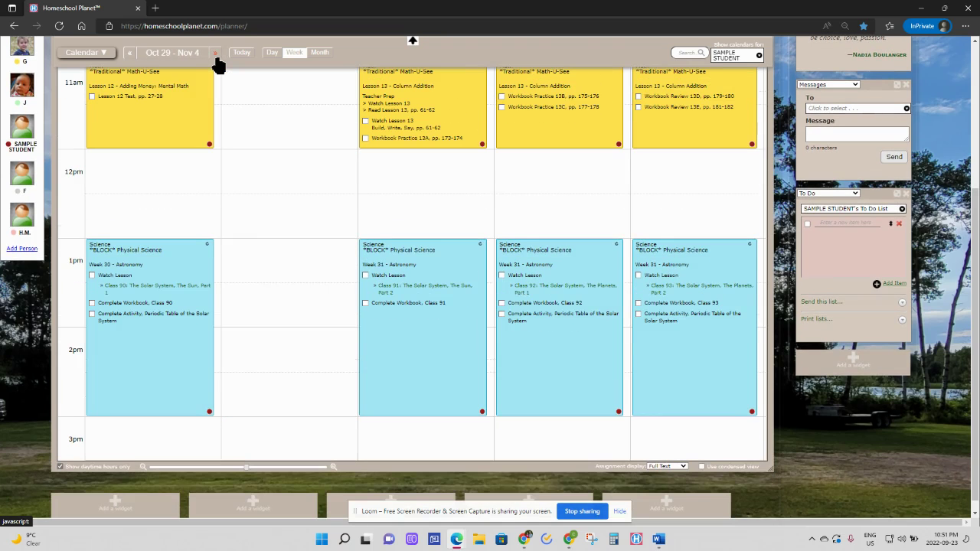
pyautogui.click(216, 58)
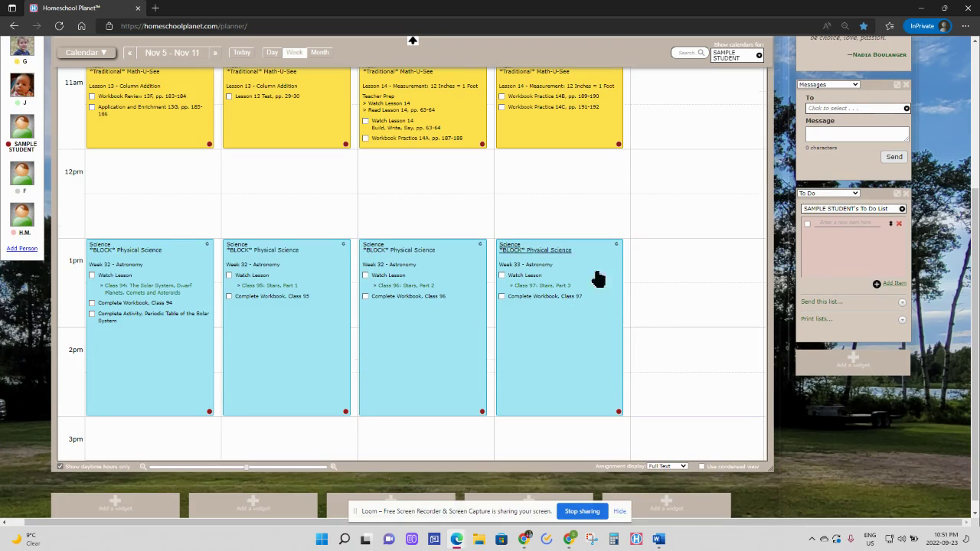
# Step: Advance to the week of Nov 26 - Dec 2 and examine the switch from the Physical Science block to Current Events
pyautogui.click(217, 55)
pyautogui.click(218, 55)
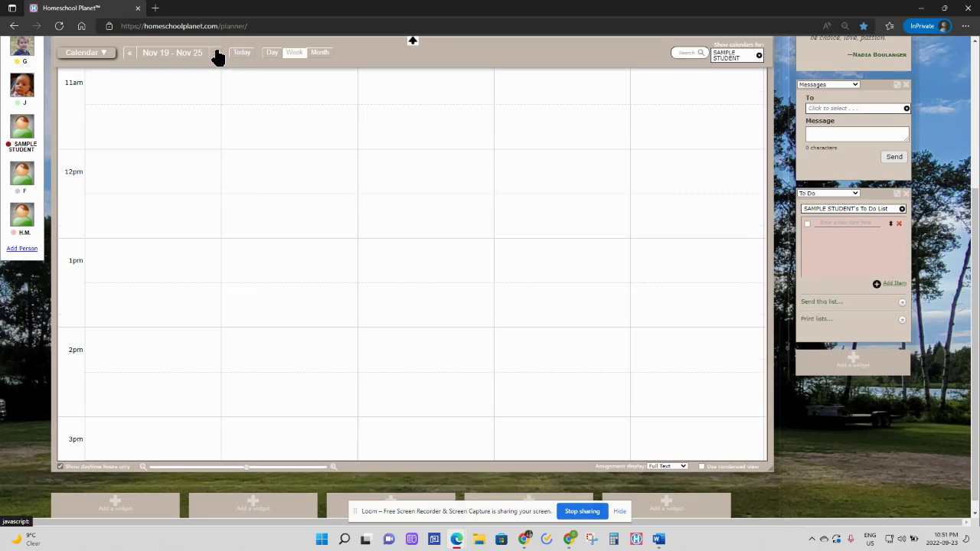
pyautogui.click(219, 55)
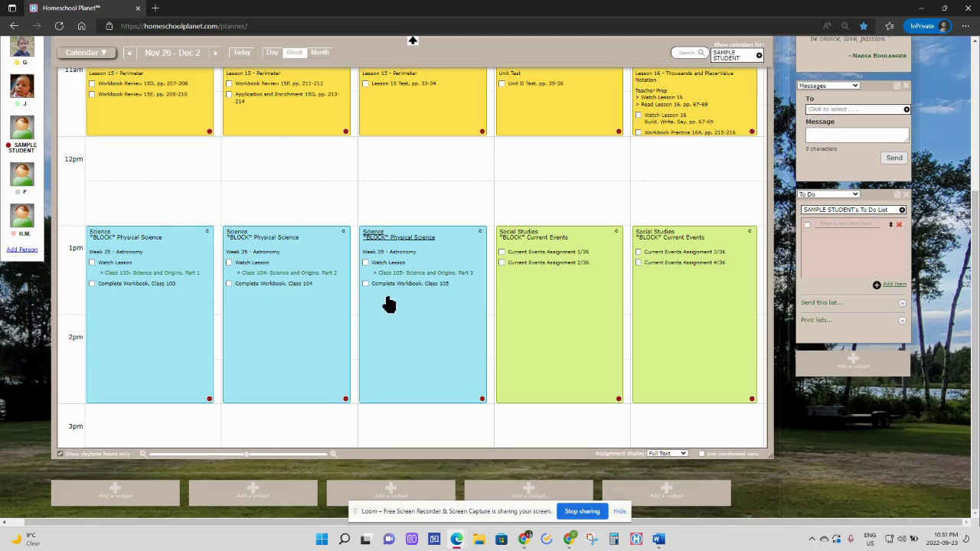
pyautogui.scroll(2, 387, 366)
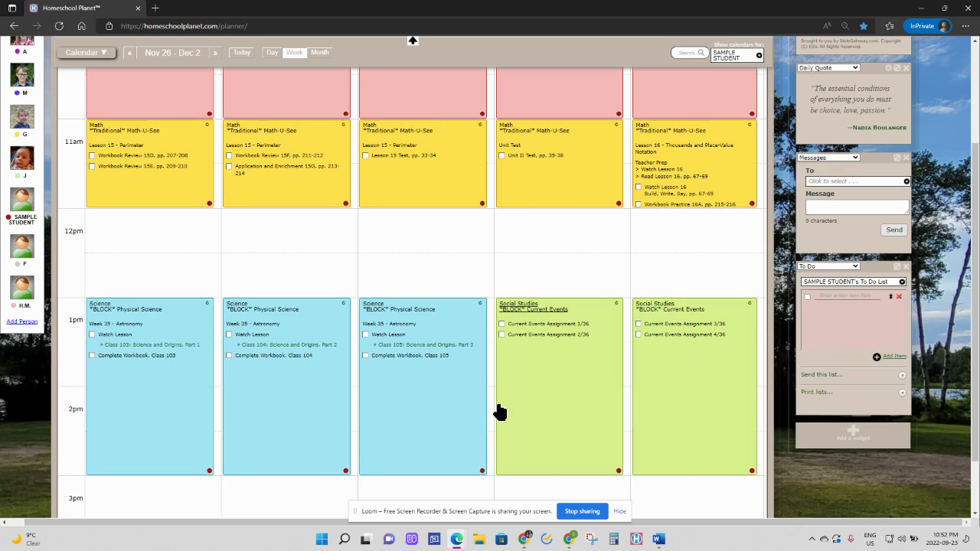
pyautogui.scroll(-2, 491, 410)
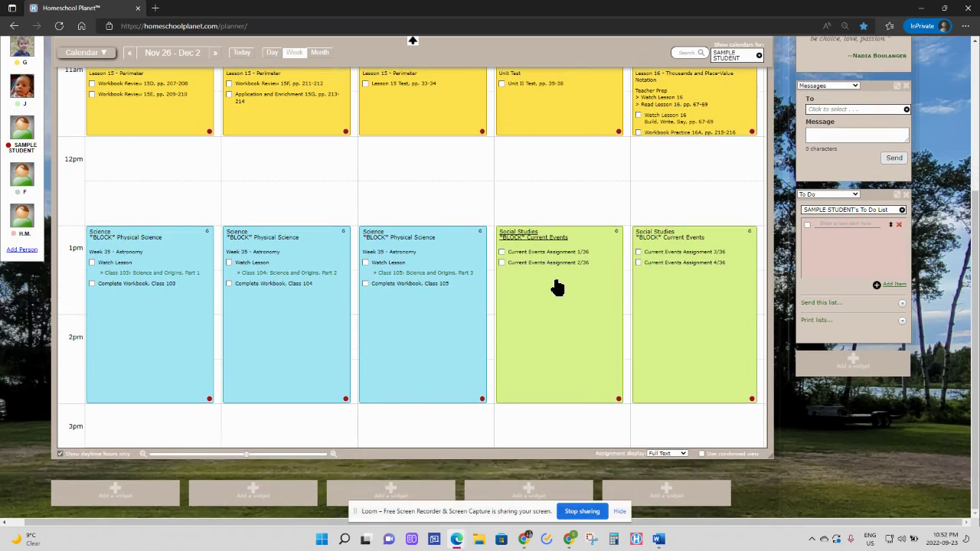
pyautogui.scroll(2, 566, 359)
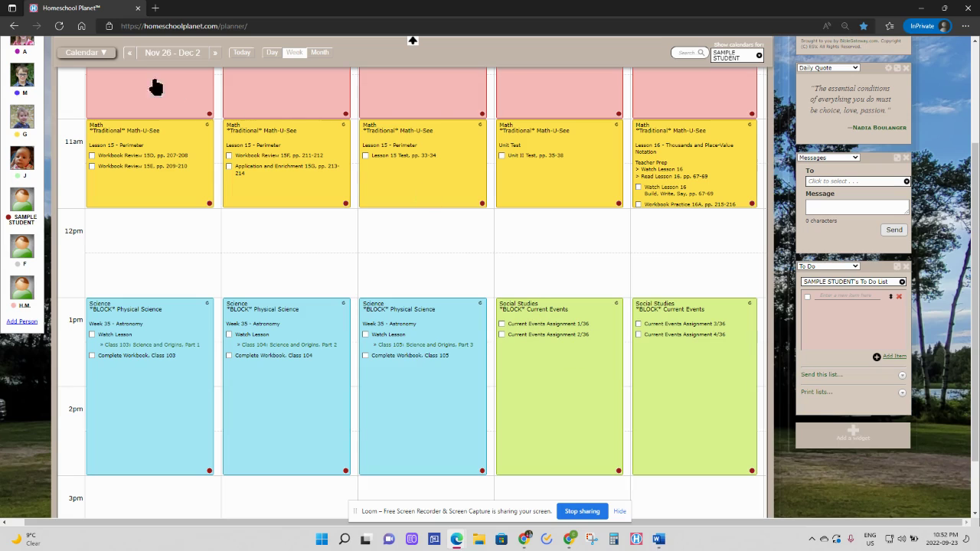
# Step: View the list of lesson plans and return to the weekly calendar
pyautogui.click(83, 52)
pyautogui.click(86, 102)
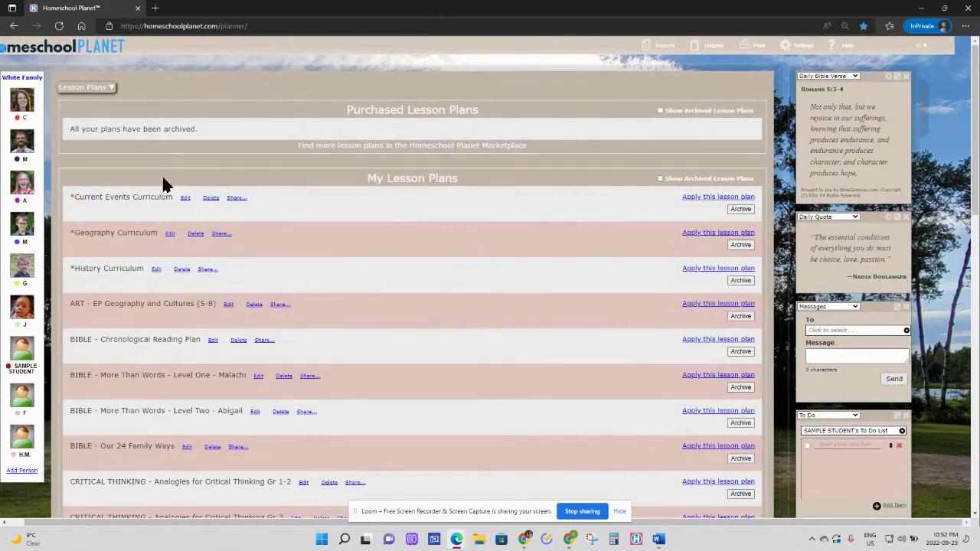
pyautogui.click(89, 86)
pyautogui.click(93, 101)
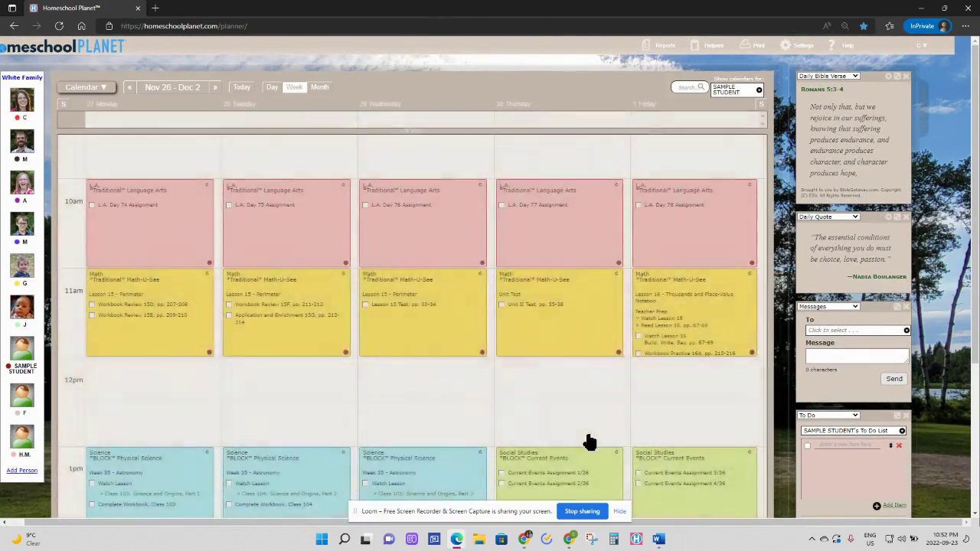
# Step: Open the Thursday Current Events class for editing, look over its assignments, and close it without changes
pyautogui.scroll(-5, 586, 441)
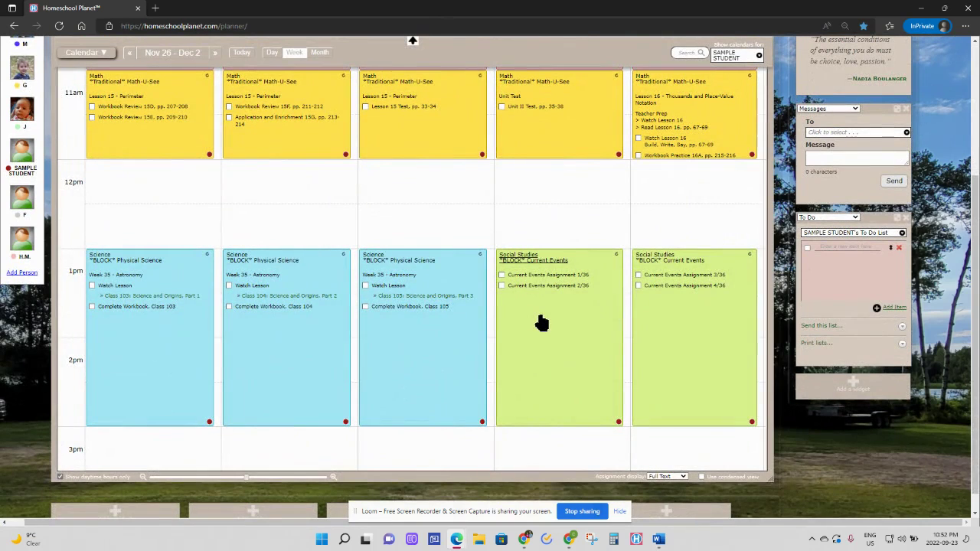
pyautogui.click(566, 267)
pyautogui.click(579, 203)
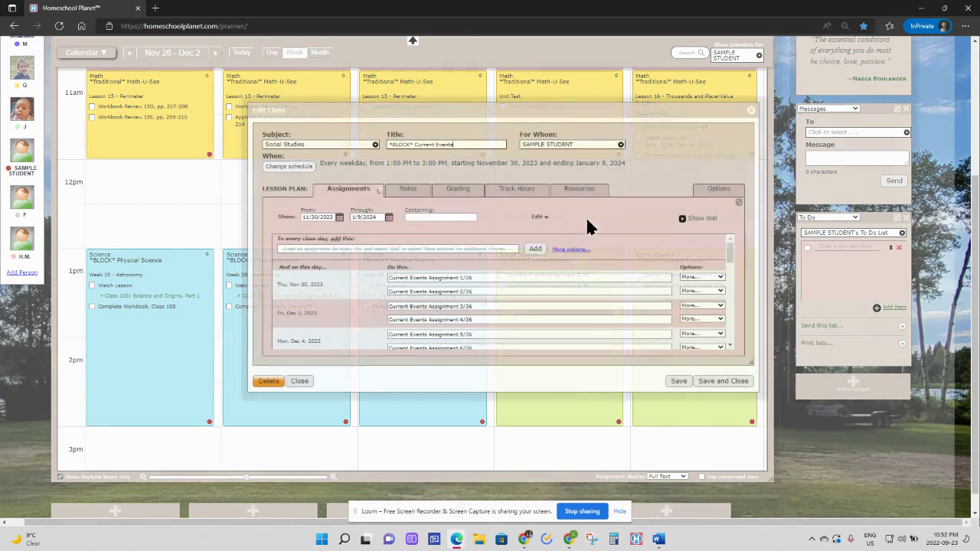
pyautogui.click(752, 110)
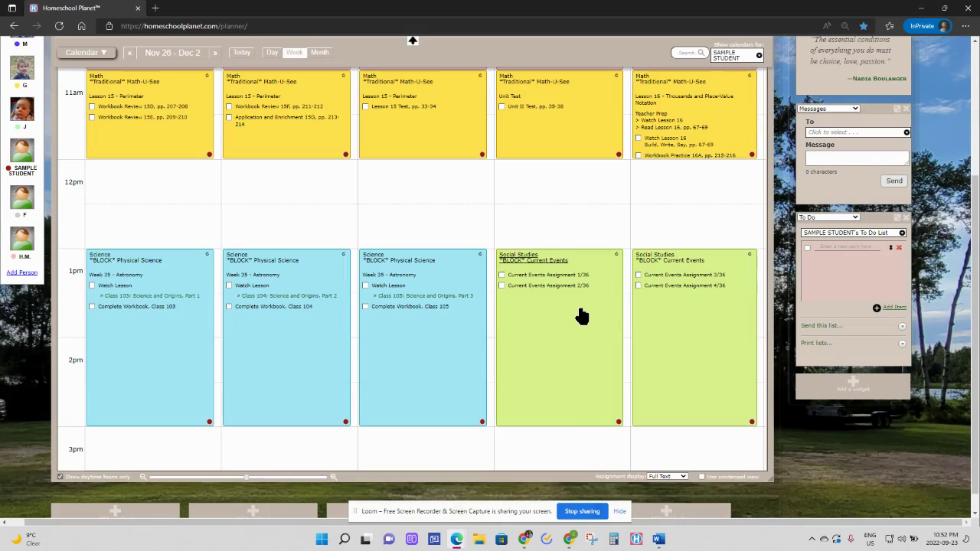
# Step: Advance the calendar to the week of Jan 7 - Jan 13 and examine the switch from Current Events to the History block
pyautogui.click(216, 55)
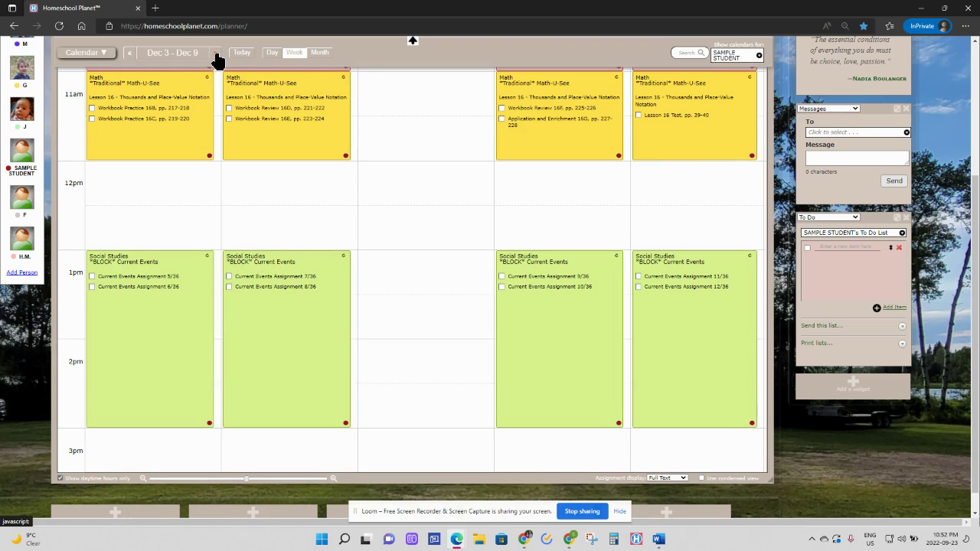
pyautogui.click(217, 57)
pyautogui.click(217, 57)
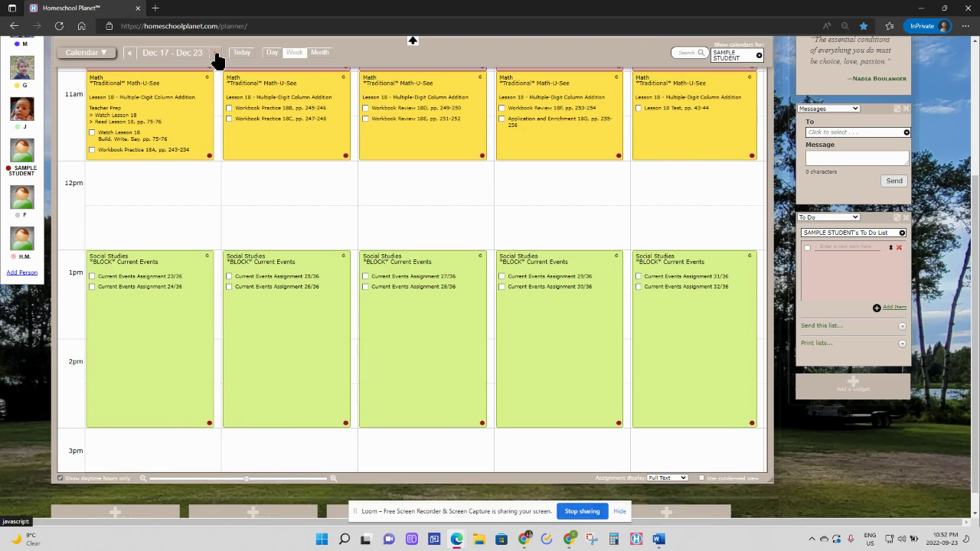
pyautogui.click(217, 58)
pyautogui.click(216, 58)
pyautogui.click(217, 58)
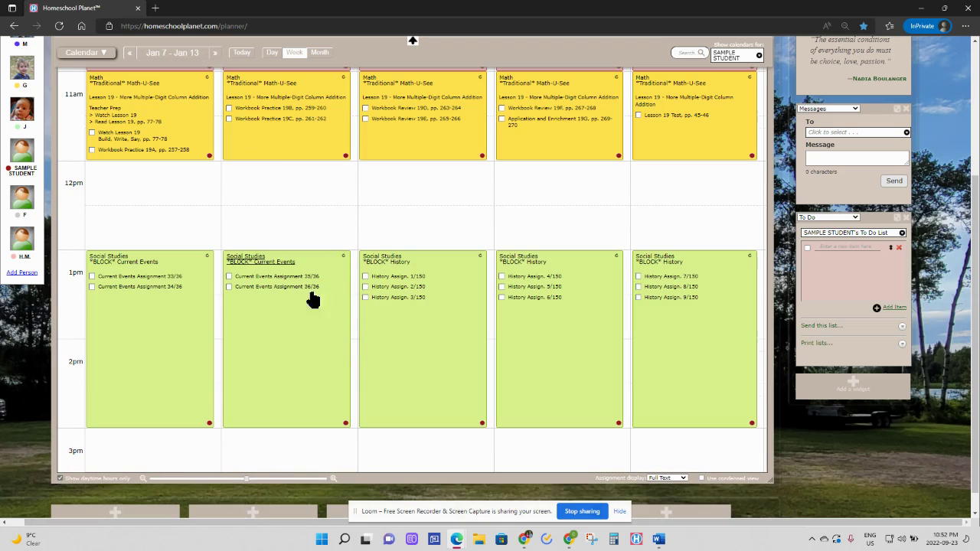
pyautogui.scroll(3, 409, 317)
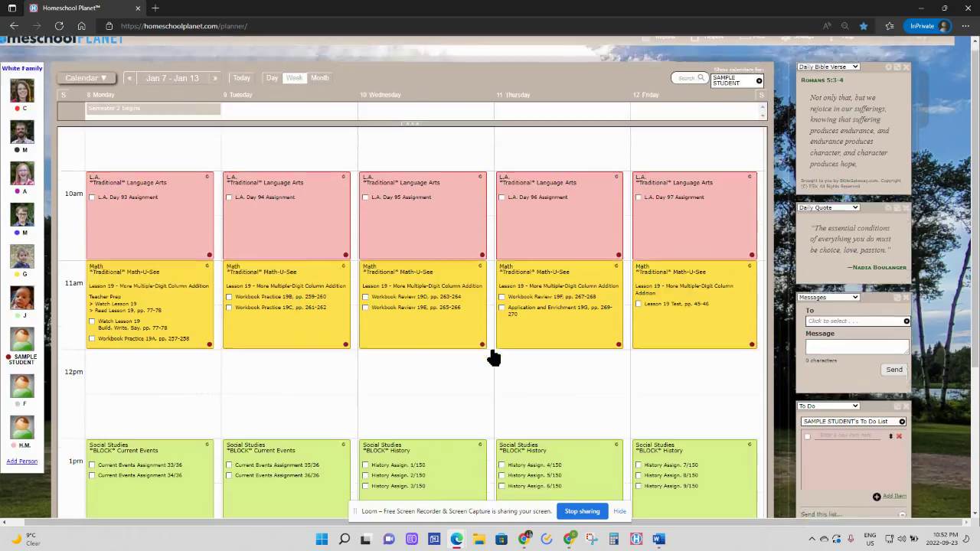
pyautogui.scroll(-1, 493, 357)
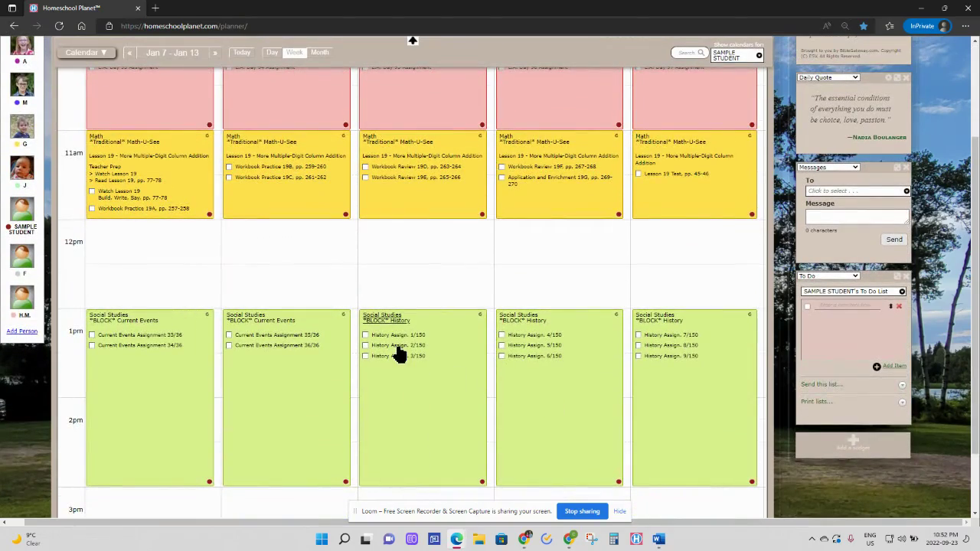
pyautogui.scroll(-1, 402, 351)
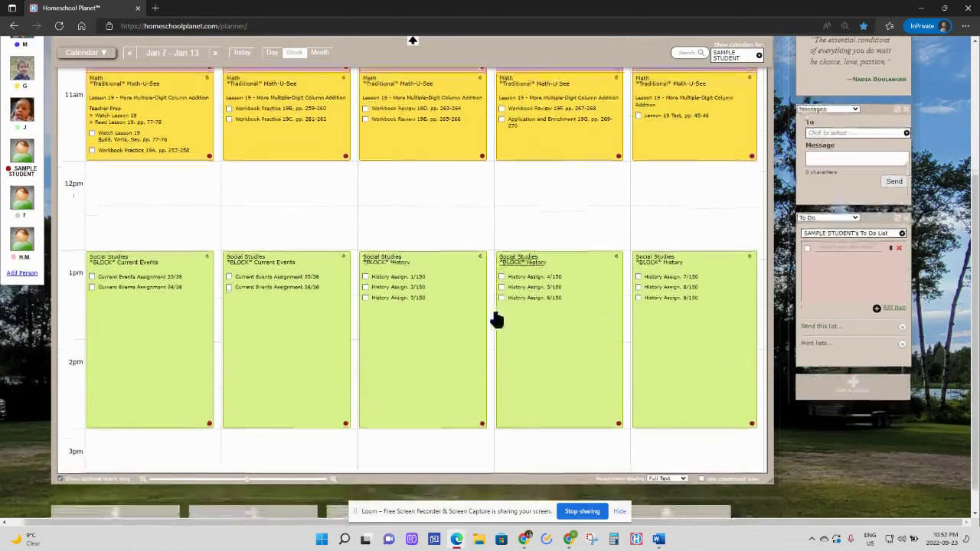
# Step: Page the calendar forward to the week of Apr 7 - Apr 13, following the History block until the Geography block
pyautogui.click(214, 55)
pyautogui.click(214, 55)
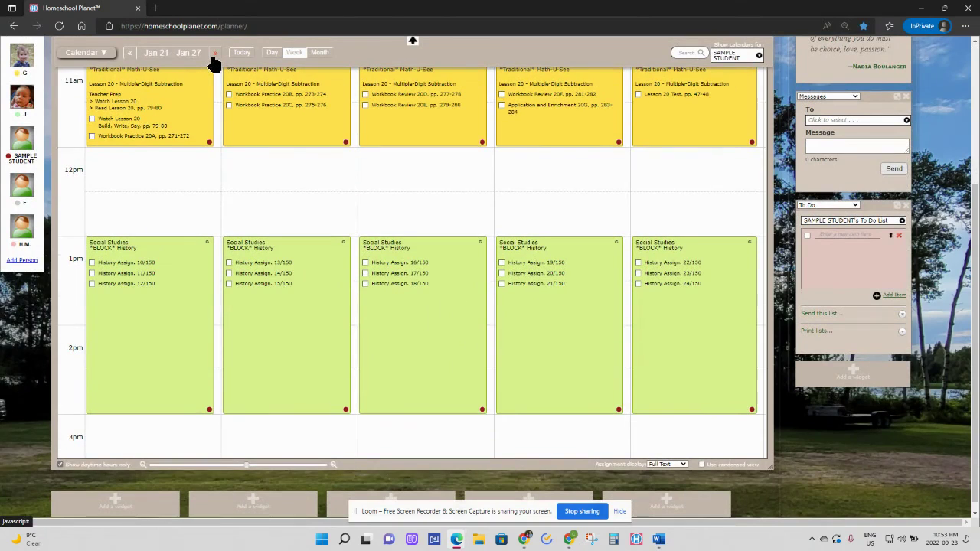
pyautogui.click(214, 55)
pyautogui.click(214, 55)
pyautogui.click(214, 55)
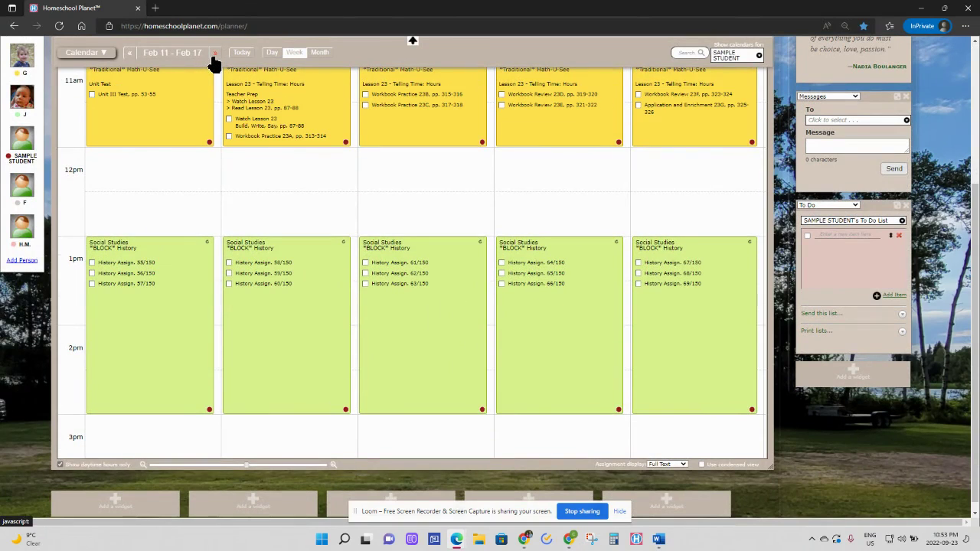
pyautogui.click(214, 55)
pyautogui.click(215, 55)
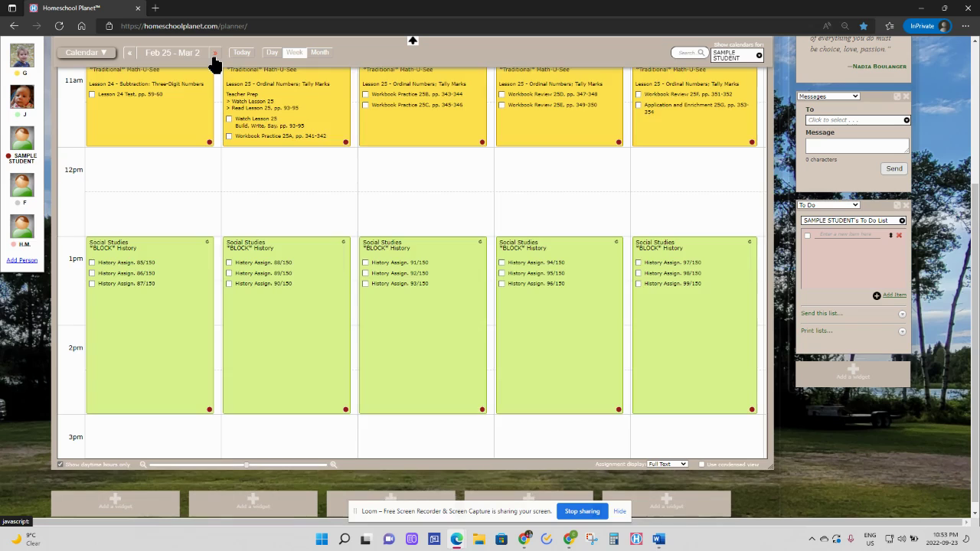
pyautogui.click(214, 55)
pyautogui.click(215, 56)
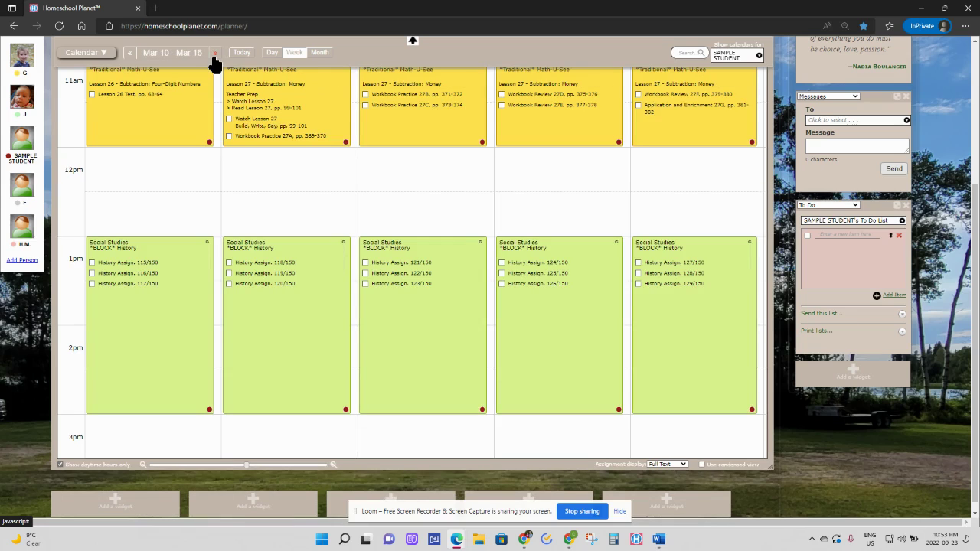
pyautogui.click(215, 55)
pyautogui.click(214, 55)
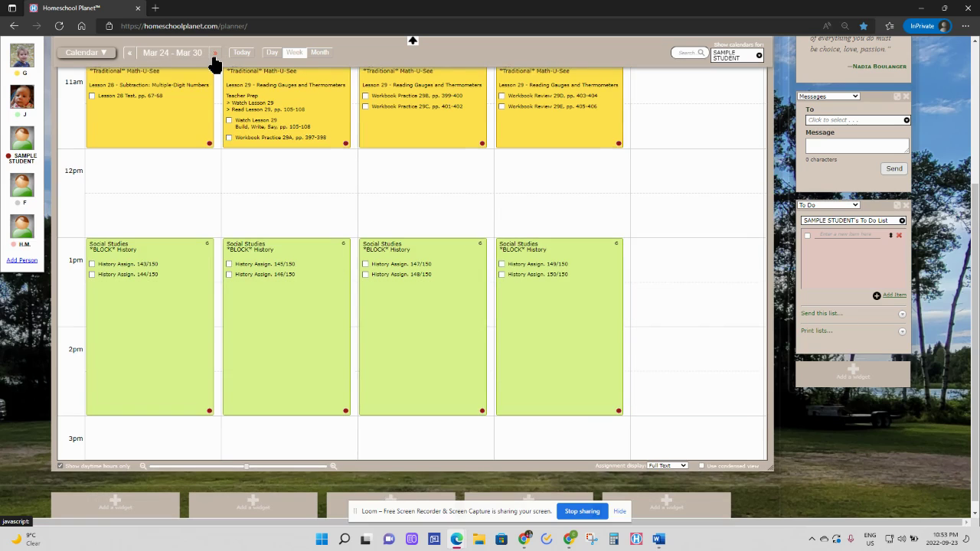
pyautogui.click(214, 56)
pyautogui.click(214, 55)
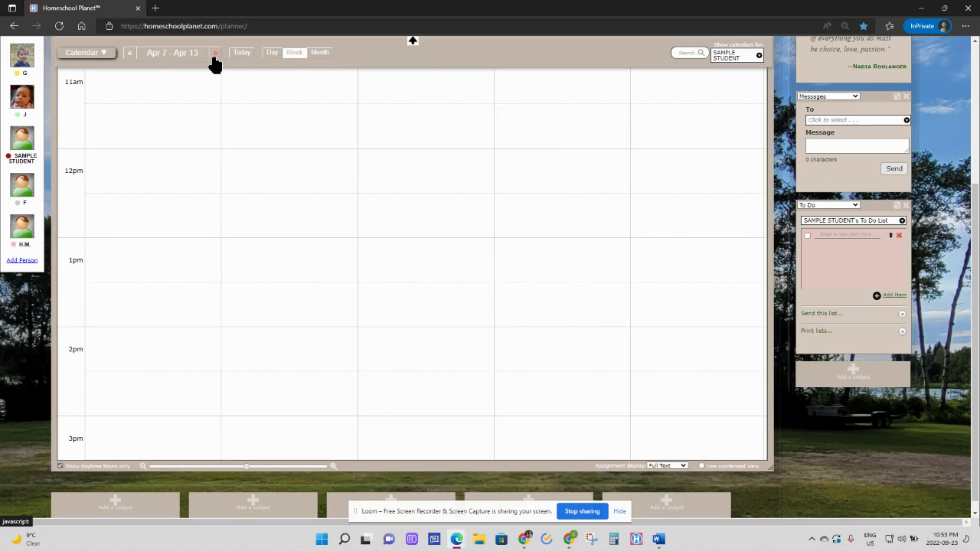
pyautogui.scroll(1, 219, 322)
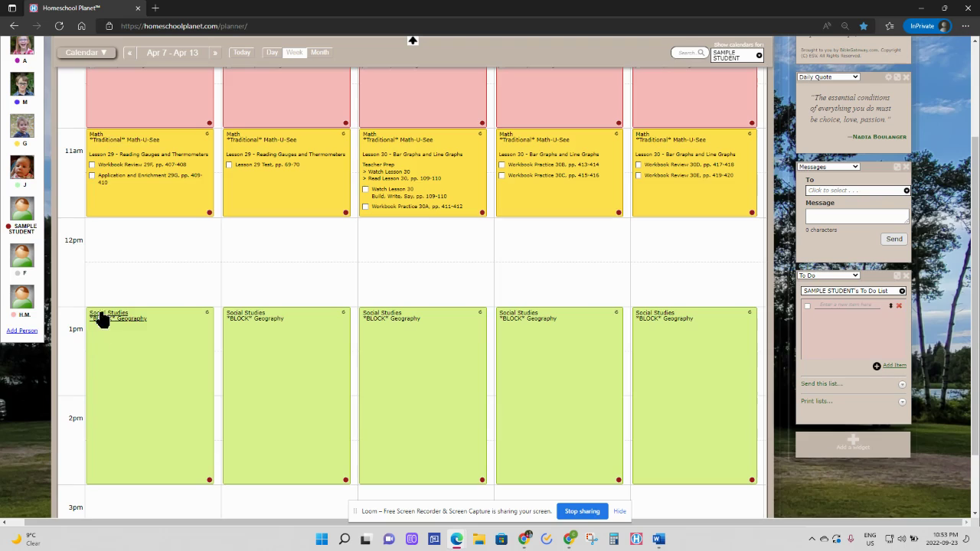
# Step: Start applying the *Geography Curriculum lesson plan from the lesson plans list and choose to apply it to an existing class
pyautogui.click(86, 55)
pyautogui.click(83, 104)
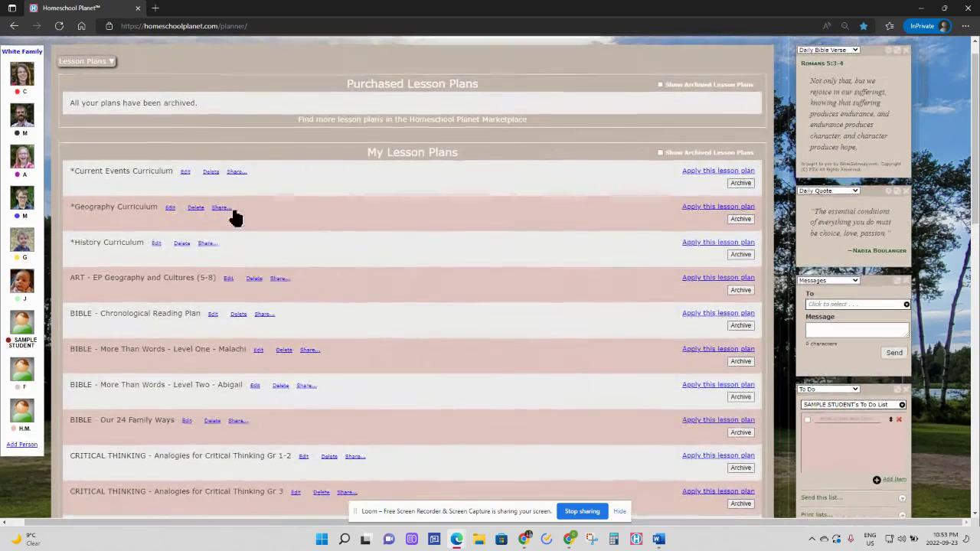
pyautogui.click(711, 208)
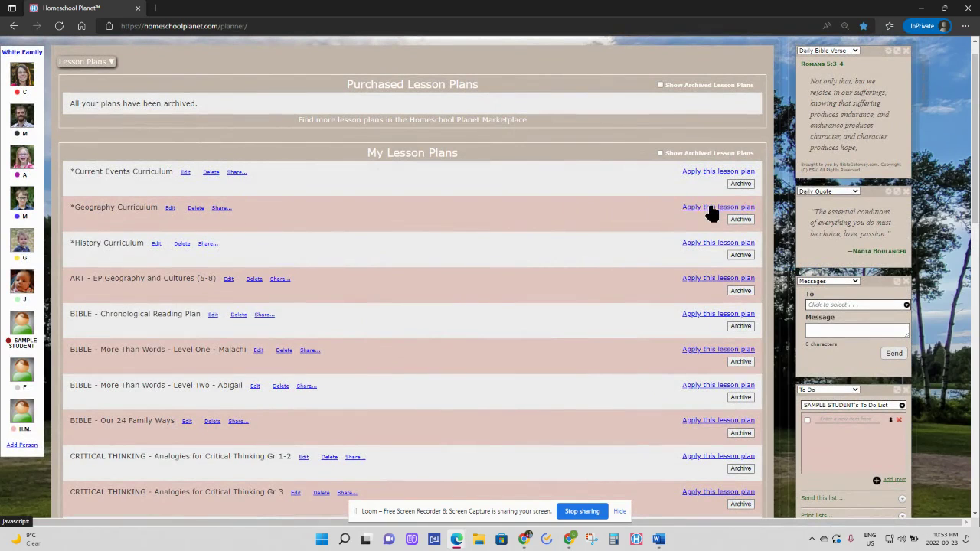
pyautogui.click(397, 226)
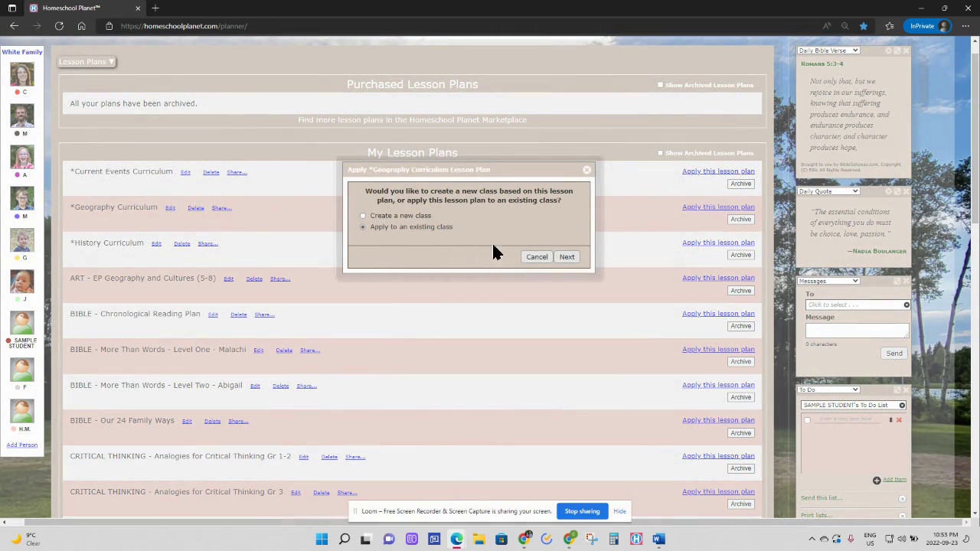
pyautogui.click(567, 258)
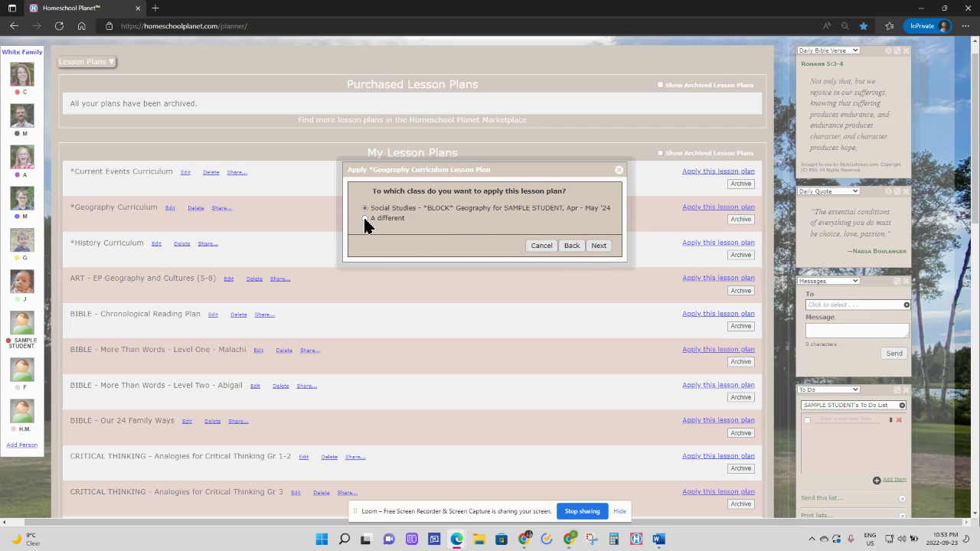
# Step: Check the list of other classes, then set Social Studies - *BLOCK* Geography for SAMPLE STUDENT, Apr - May '24, as the target class
pyautogui.click(596, 247)
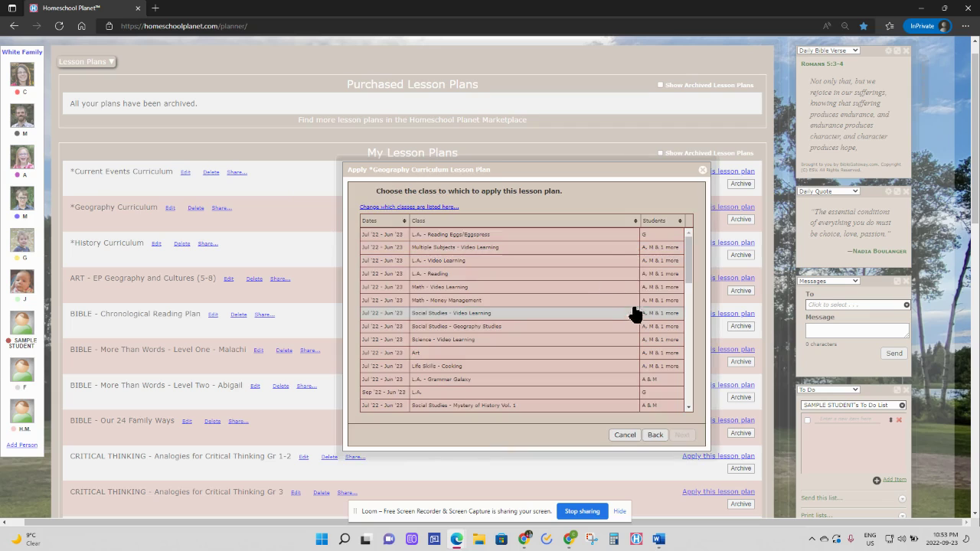
pyautogui.click(650, 432)
pyautogui.click(366, 209)
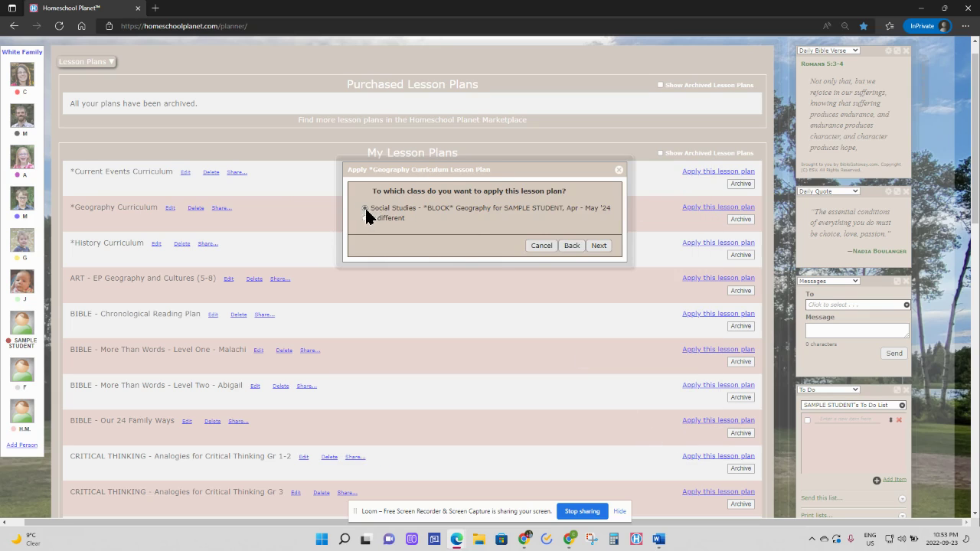
pyautogui.click(598, 247)
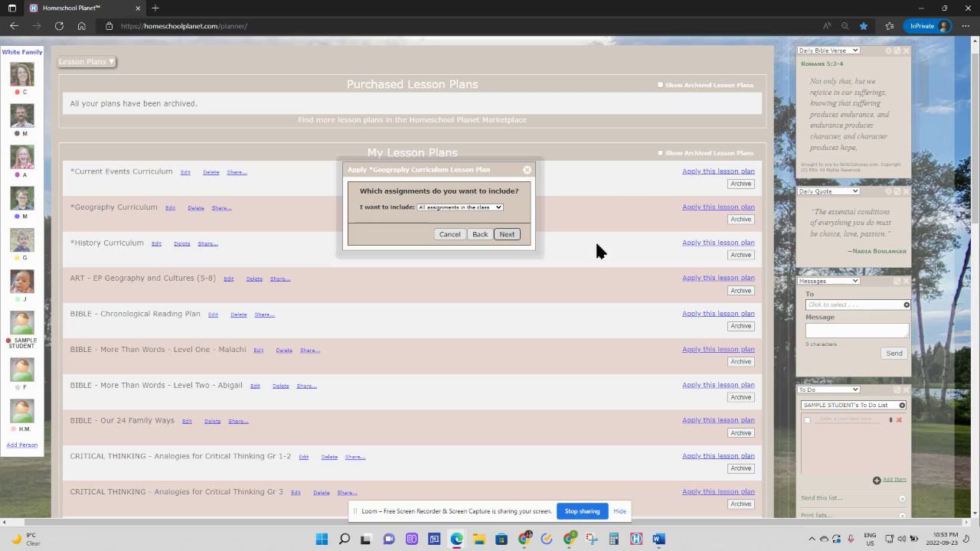
# Step: Include all assignments in the class, start after the last existing assignment, double up assignments to fit the schedule, and apply the plan
pyautogui.click(482, 208)
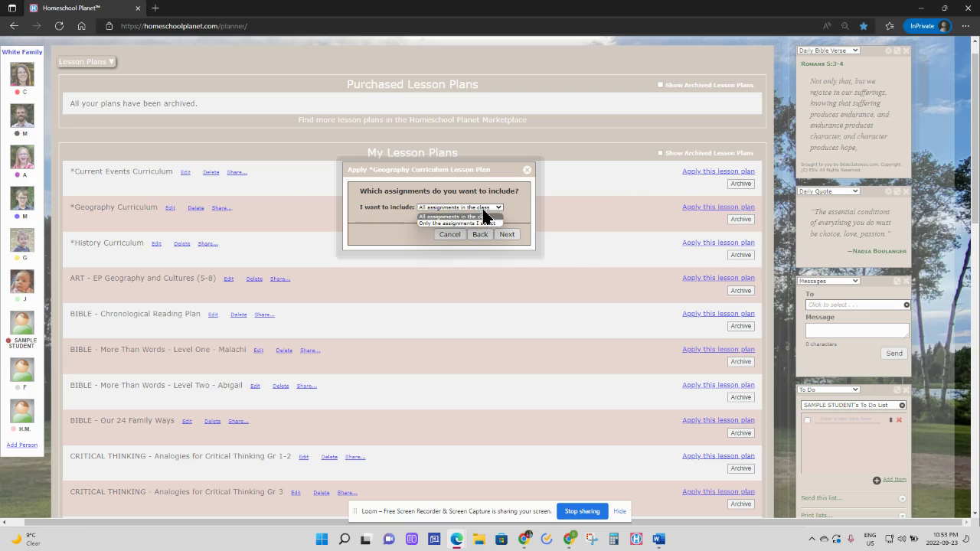
pyautogui.click(486, 218)
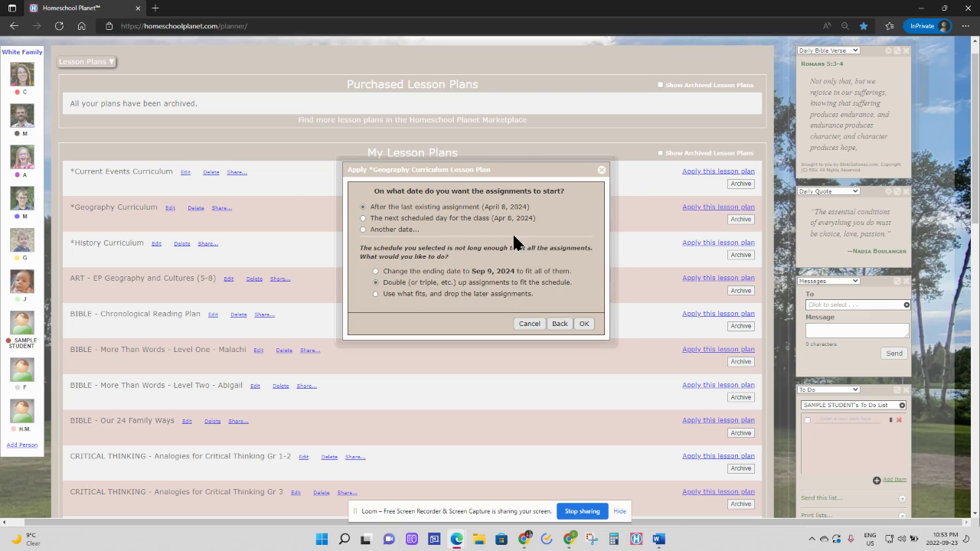
pyautogui.click(586, 325)
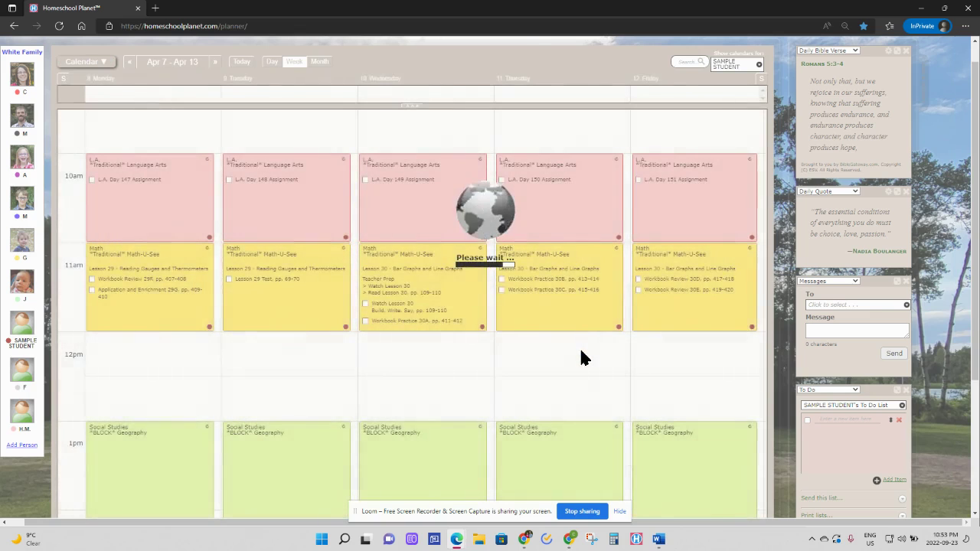
# Step: Examine the Geography assignments in the weekly calendar from Apr 7 - Apr 13 through May 26 - Jun 1
pyautogui.scroll(-2, 583, 359)
pyautogui.click(554, 189)
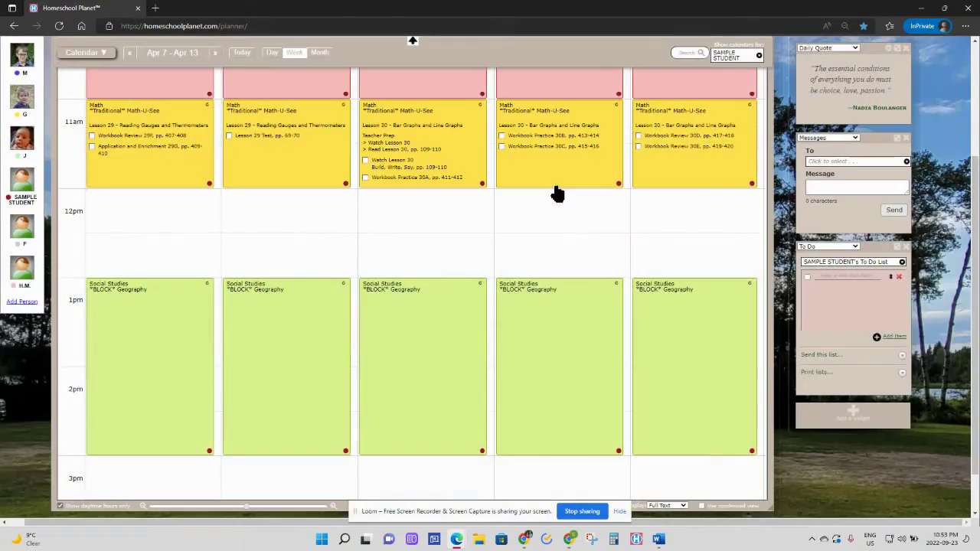
pyautogui.scroll(-2, 536, 364)
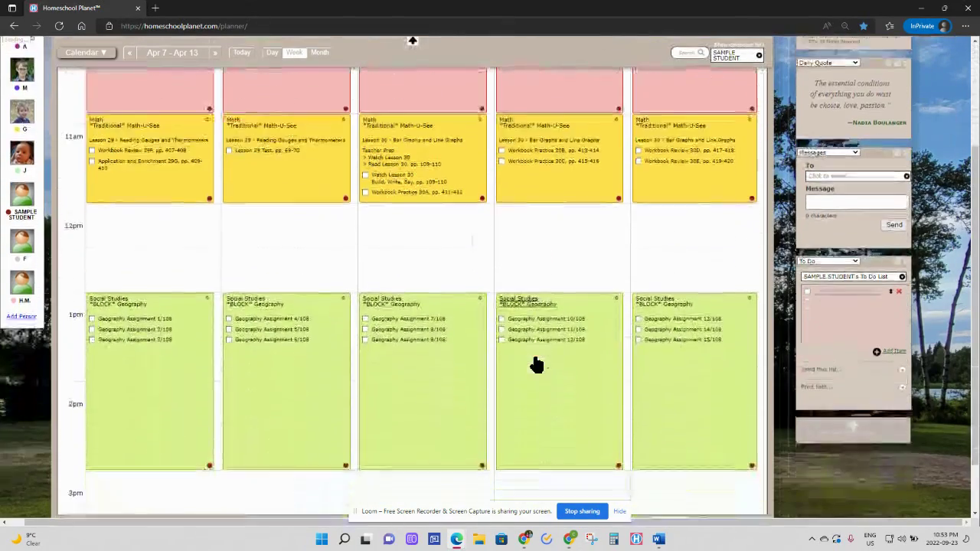
pyautogui.scroll(-1, 536, 365)
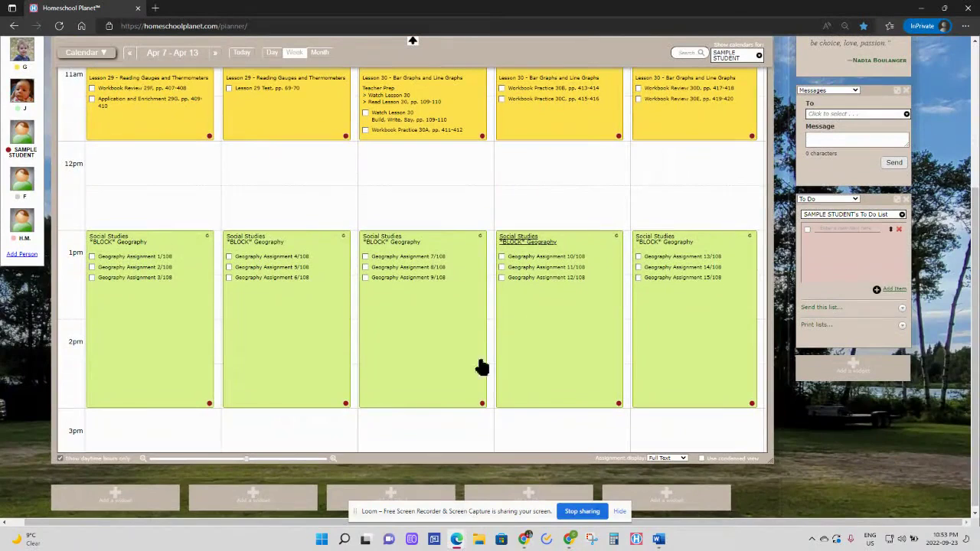
pyautogui.click(217, 55)
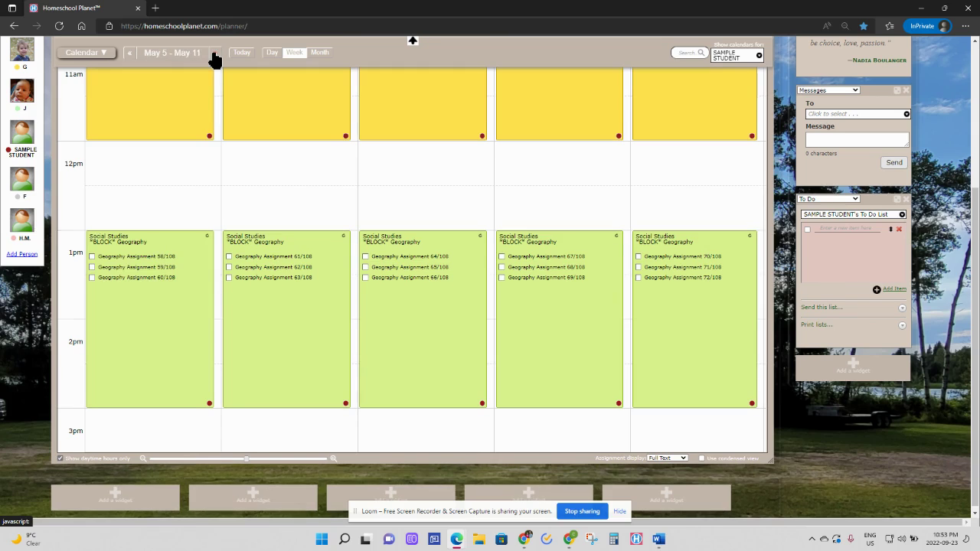
pyautogui.click(215, 57)
pyautogui.click(215, 56)
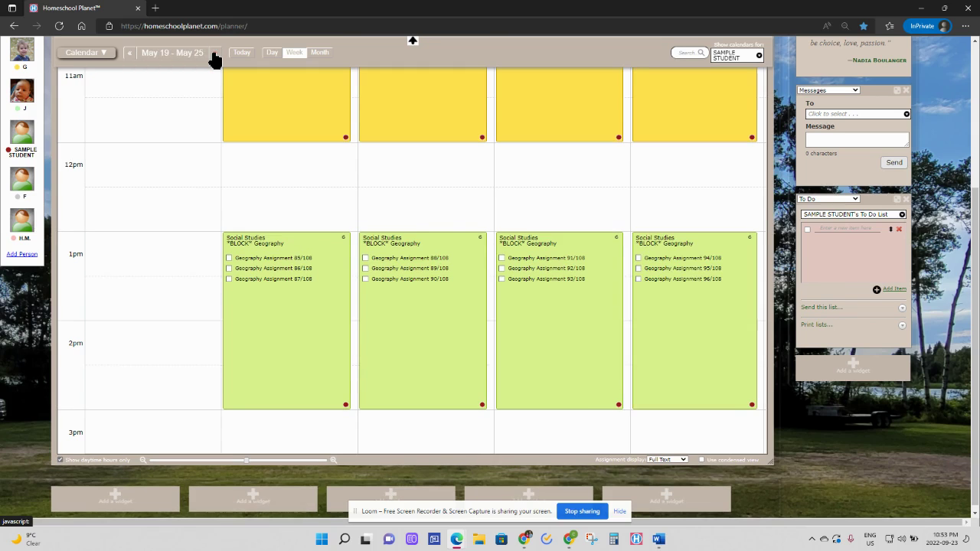
pyautogui.scroll(3, 684, 377)
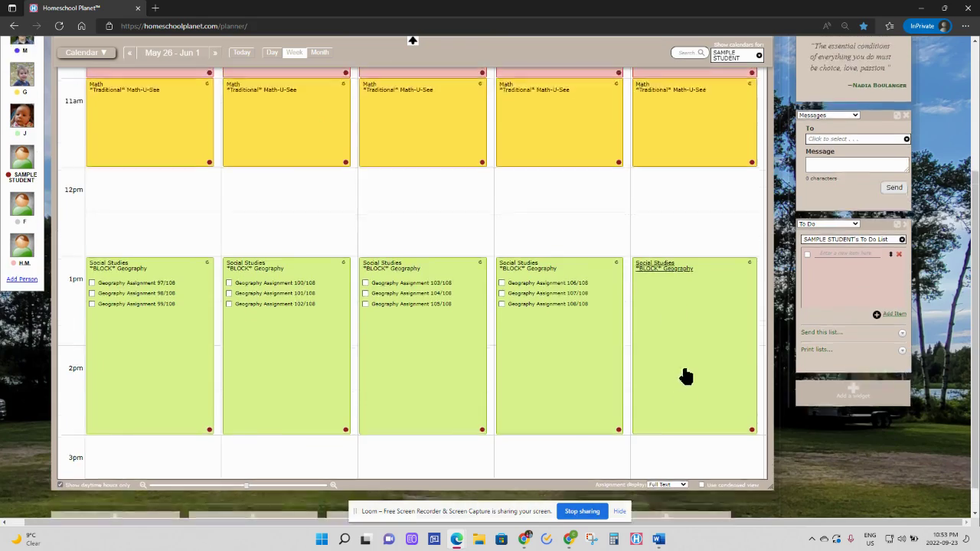
pyautogui.scroll(3, 735, 459)
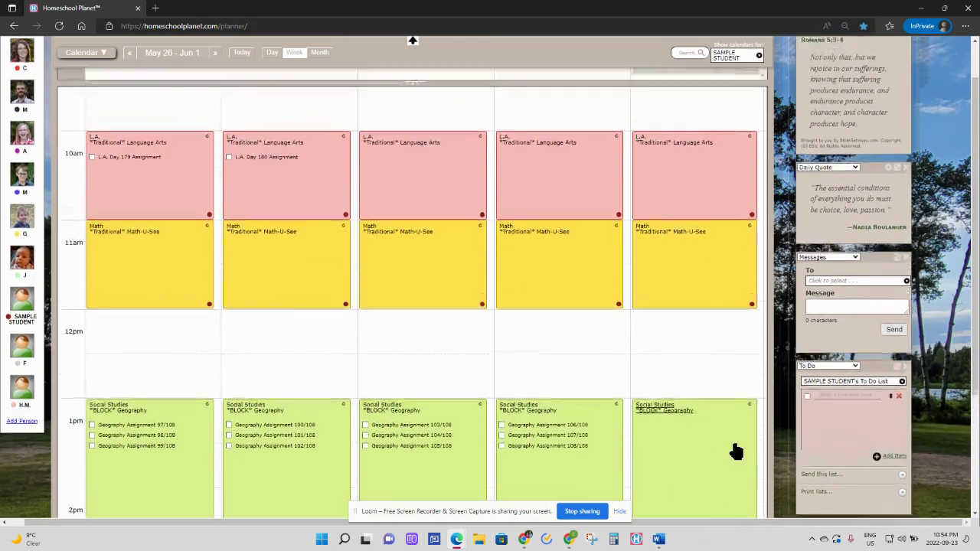
# Step: Switch the calendar to month view and look over the Geography block in May 2024 and April 2024
pyautogui.click(321, 89)
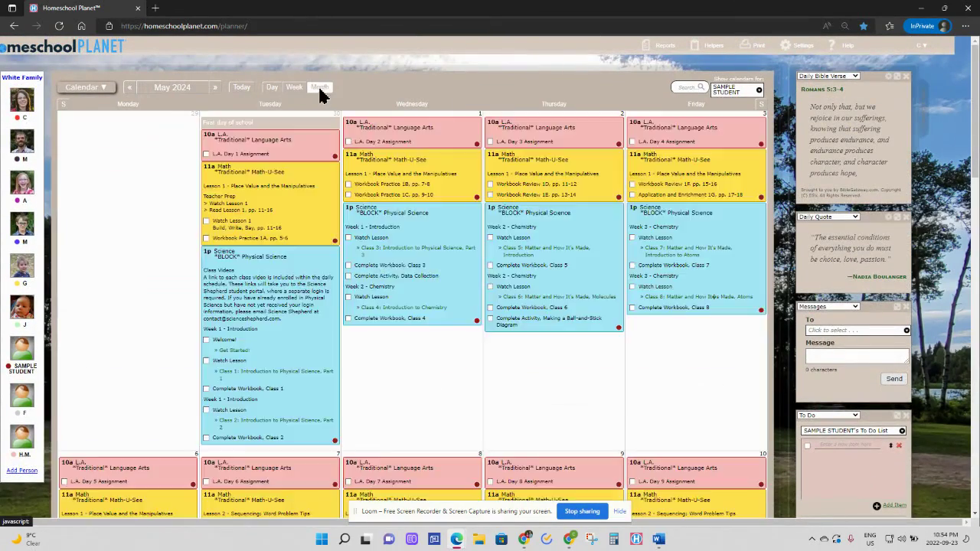
pyautogui.scroll(-3, 770, 410)
pyautogui.scroll(-9, 776, 414)
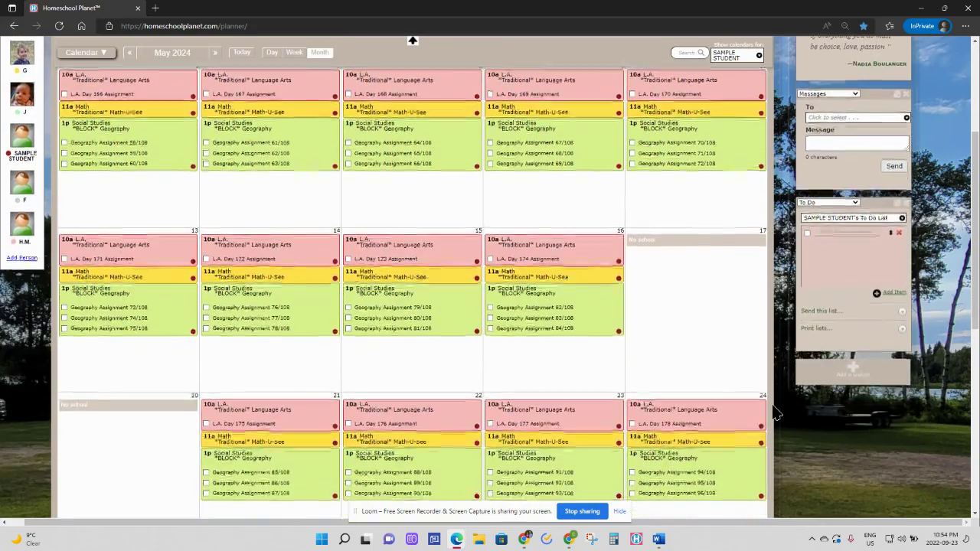
pyautogui.scroll(8, 728, 432)
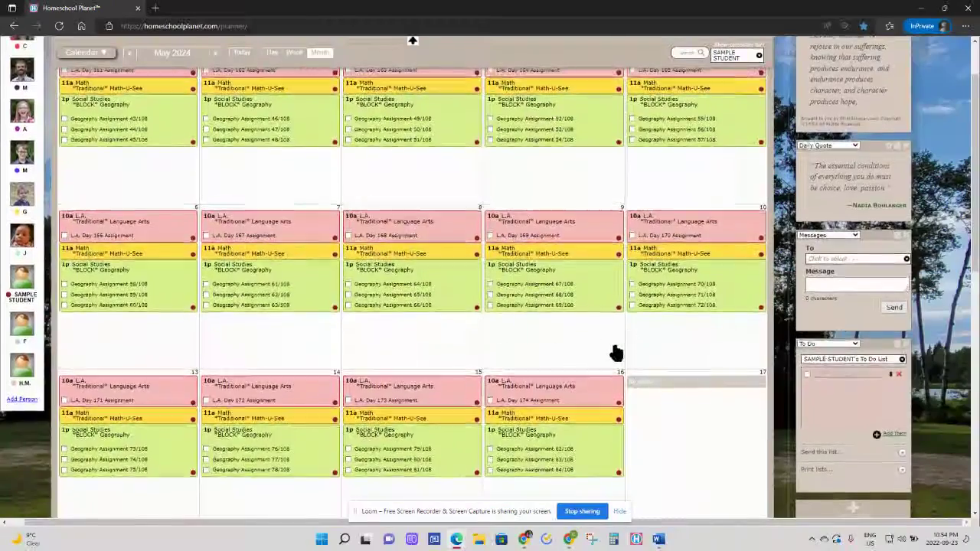
pyautogui.scroll(2, 460, 291)
pyautogui.click(129, 90)
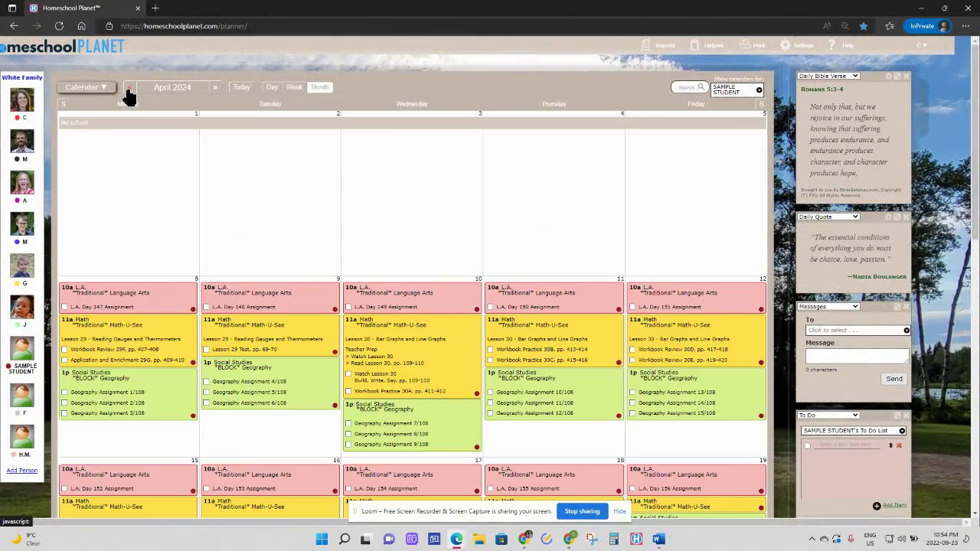
pyautogui.scroll(-3, 633, 366)
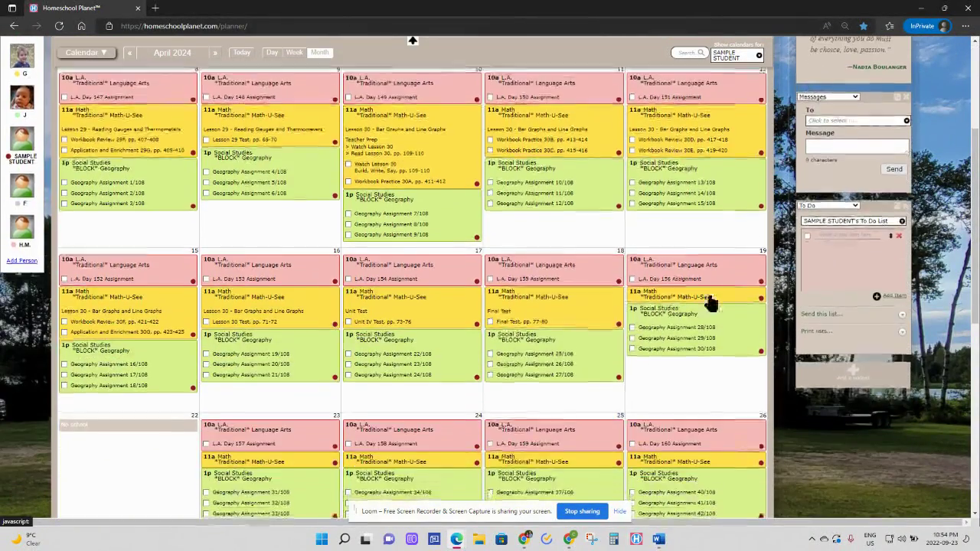
pyautogui.scroll(2, 204, 245)
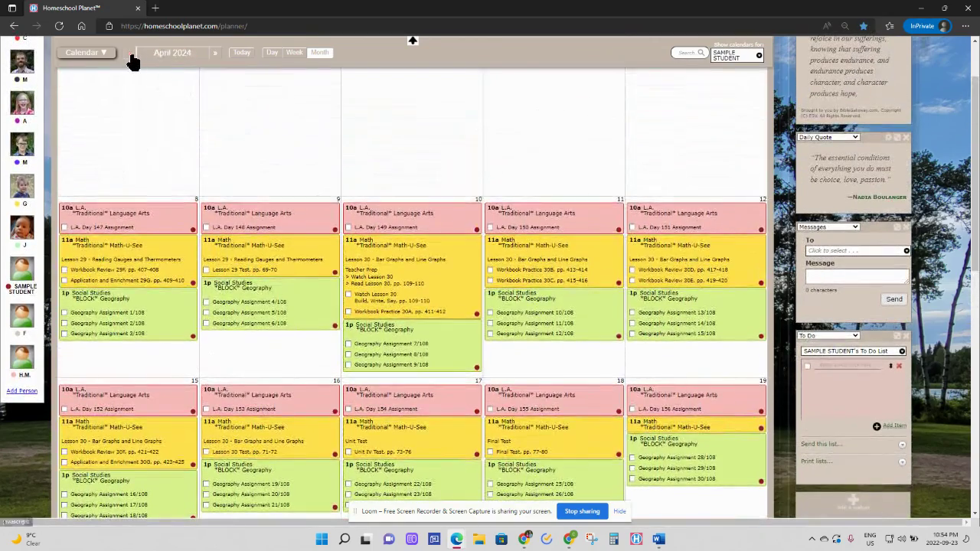
# Step: Page the month calendar back to January 2024 and December 2023 to review the History and Current Events blocks
pyautogui.click(130, 55)
pyautogui.click(130, 55)
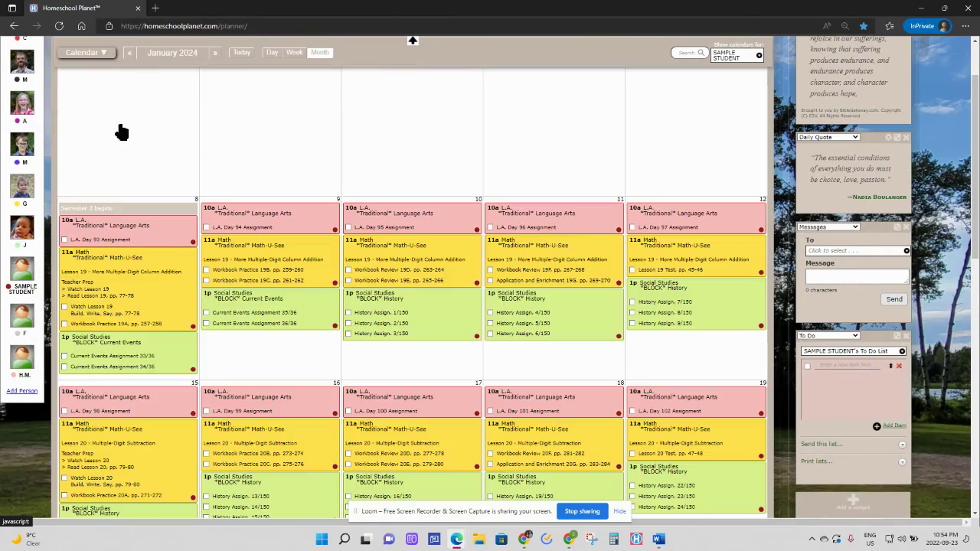
pyautogui.scroll(1, 237, 355)
pyautogui.scroll(1, 213, 373)
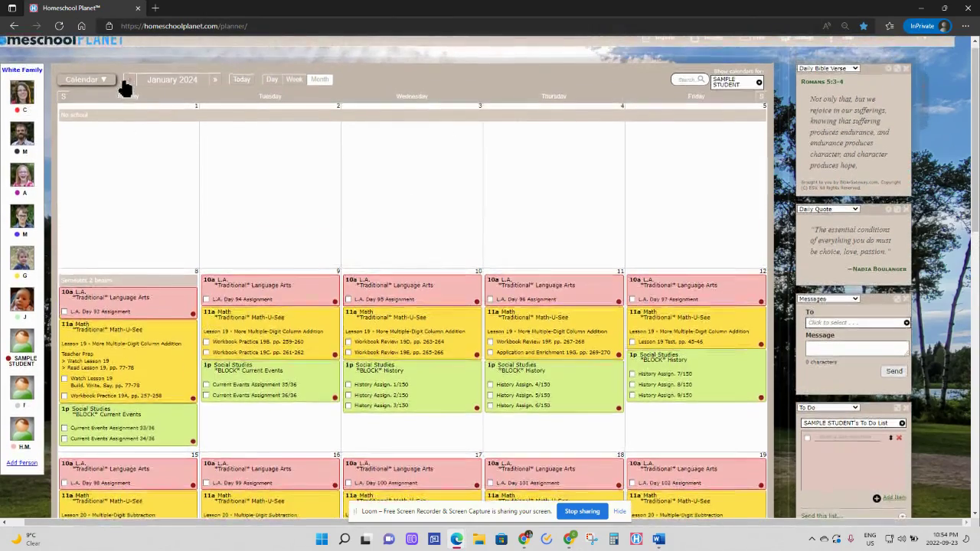
pyautogui.click(128, 80)
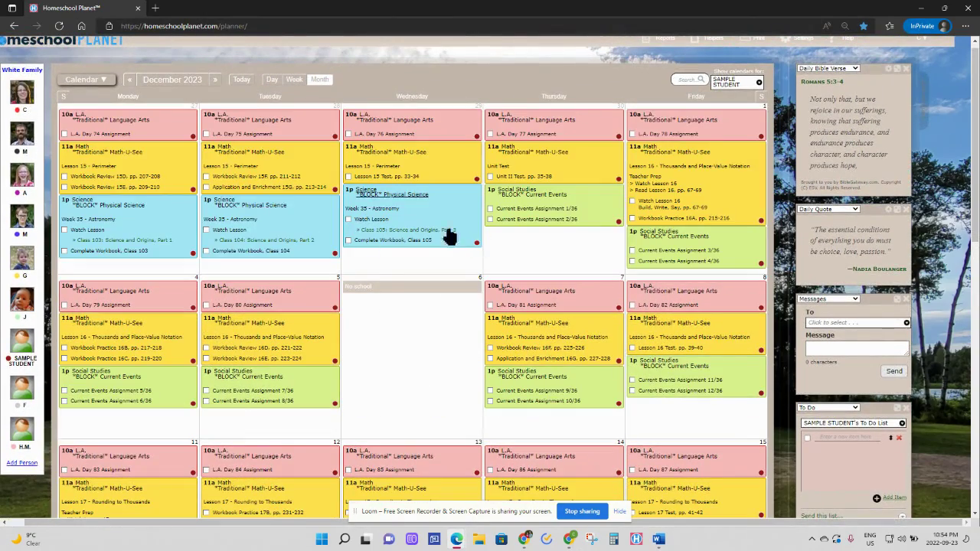
# Step: Page the month calendar back from November 2023 to August 2023 and look through the Physical Science block
pyautogui.click(128, 81)
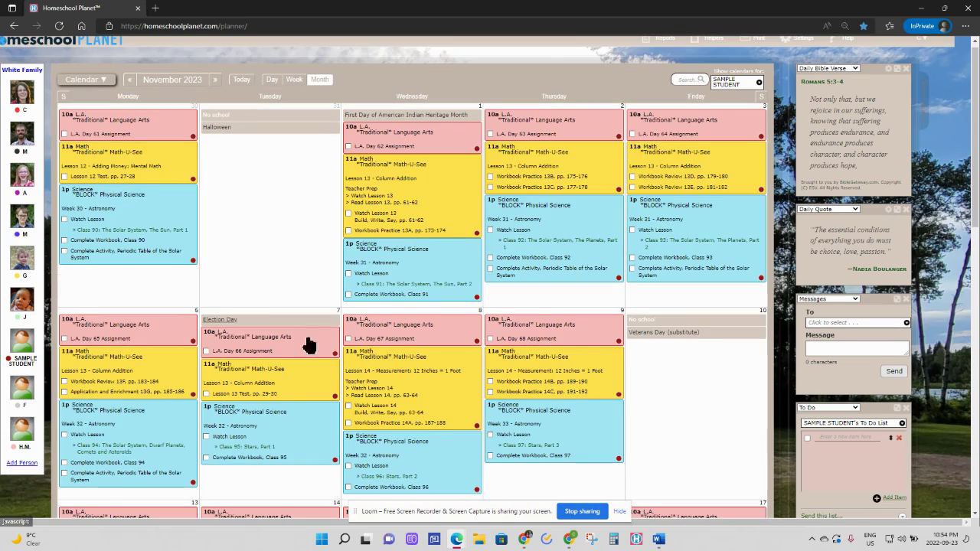
pyautogui.click(126, 87)
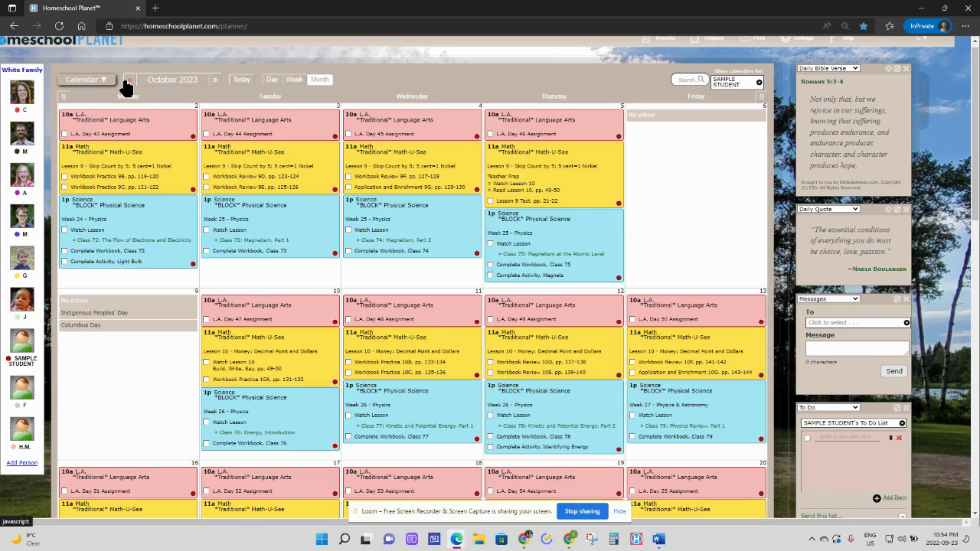
pyautogui.click(128, 84)
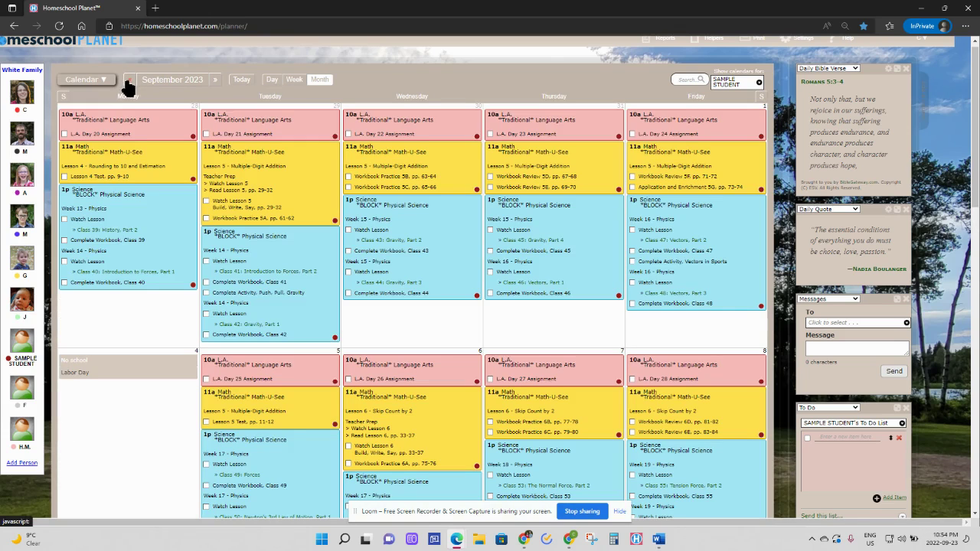
pyautogui.click(128, 80)
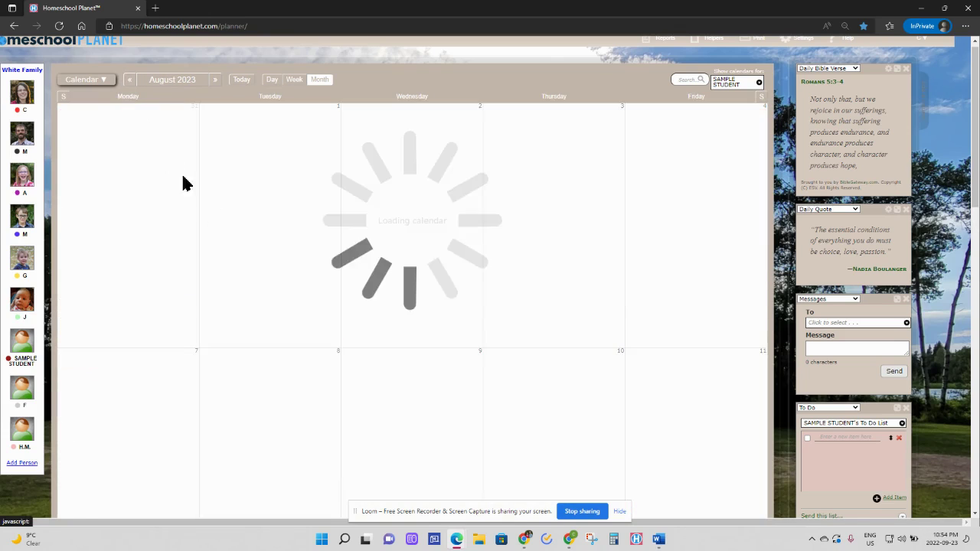
pyautogui.scroll(-5, 498, 364)
pyautogui.scroll(-8, 512, 375)
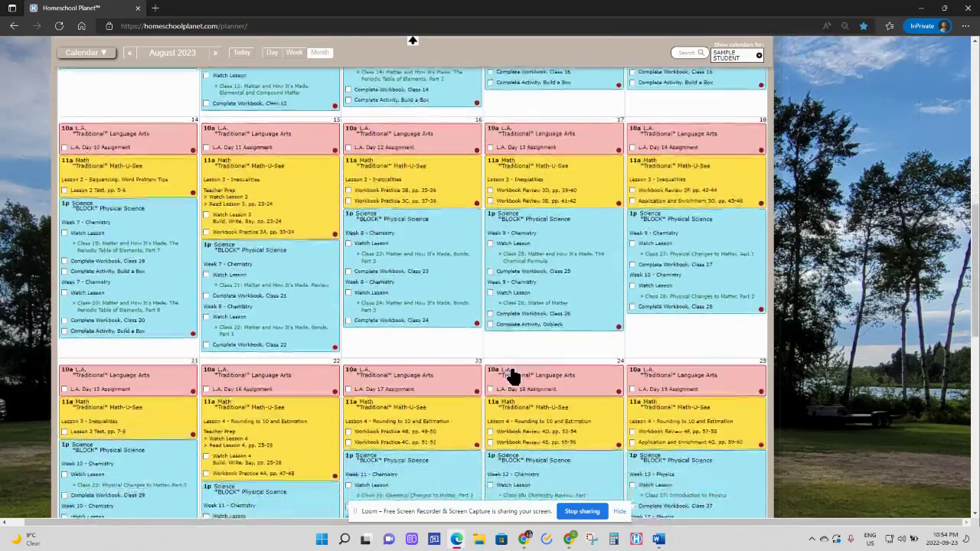